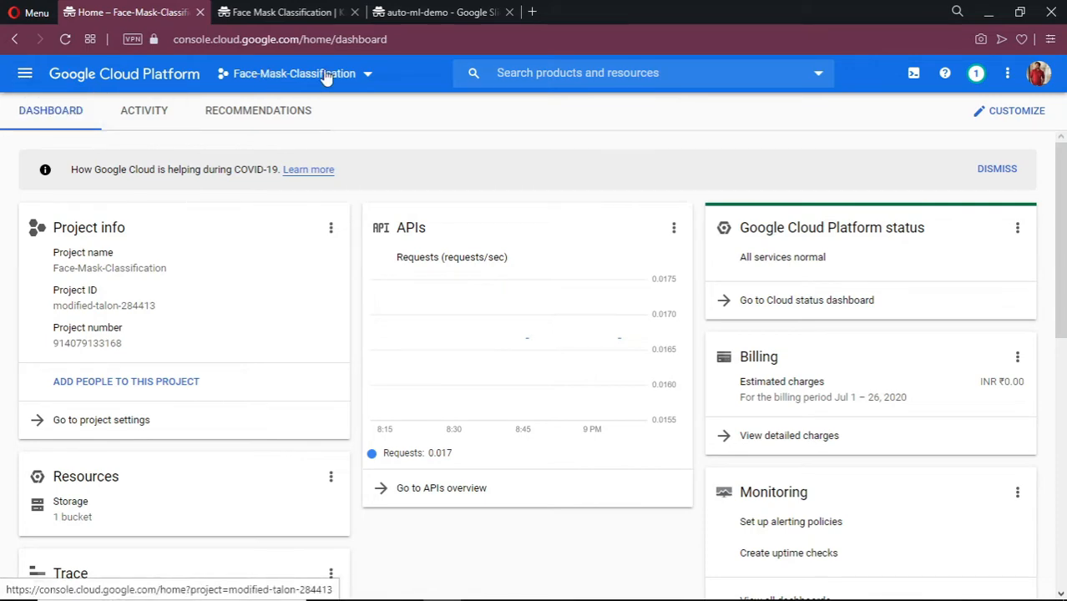
Go to the API Library from the Navigation menu's APIs & Services section.
{"action": "left_click", "coordinate": [574, 73]}
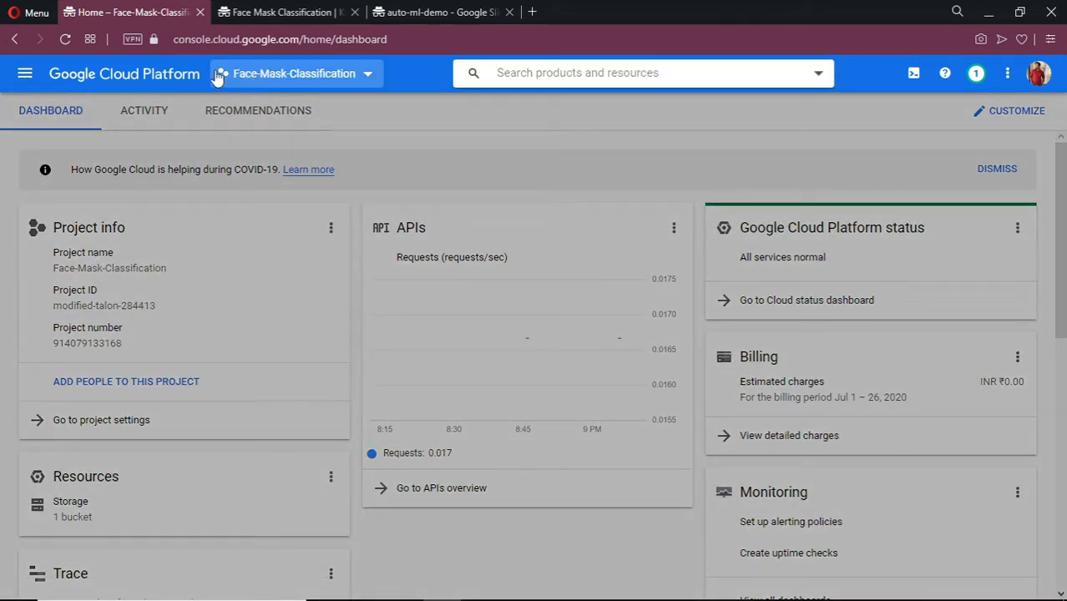
{"action": "left_click", "coordinate": [26, 78]}
{"action": "left_click", "coordinate": [26, 78]}
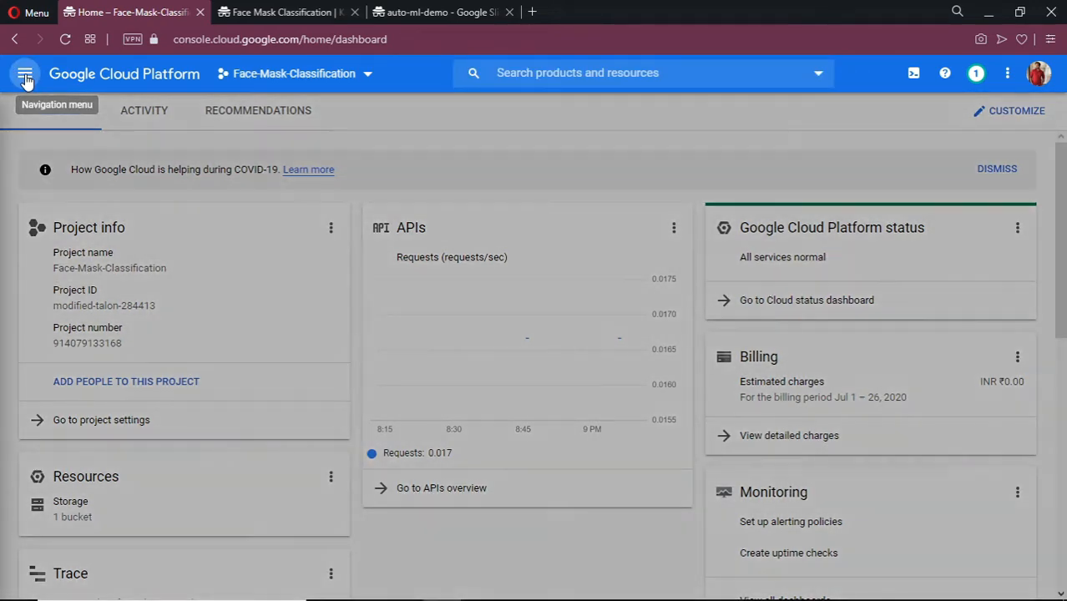
{"action": "mouse_move", "coordinate": [104, 267]}
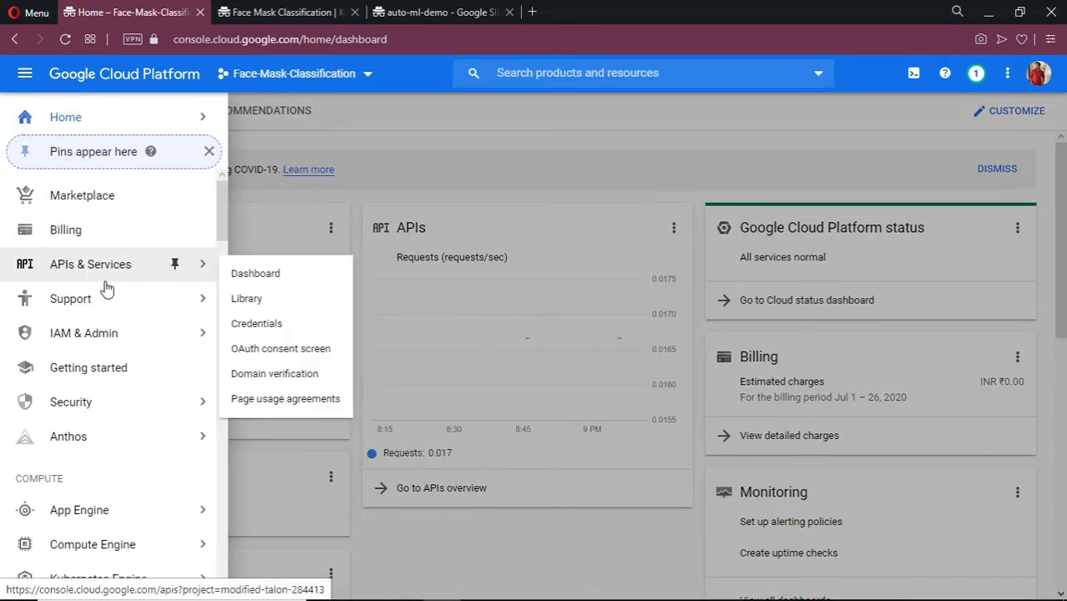
{"action": "left_click", "coordinate": [263, 309]}
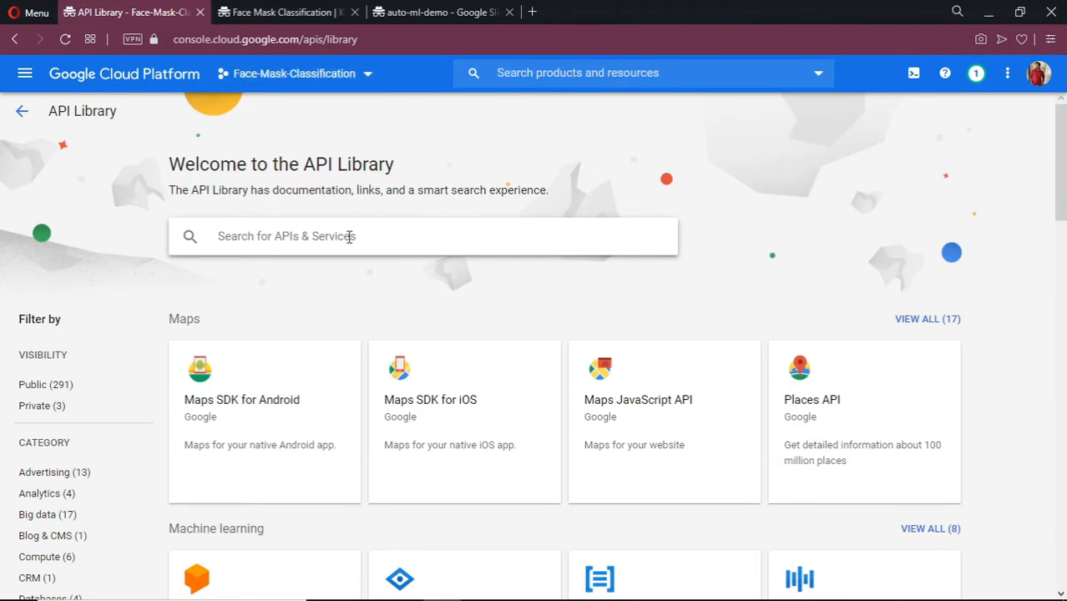
Search the library for 'vision' and open the Cloud Vision API page.
{"action": "type", "text": "vs"}
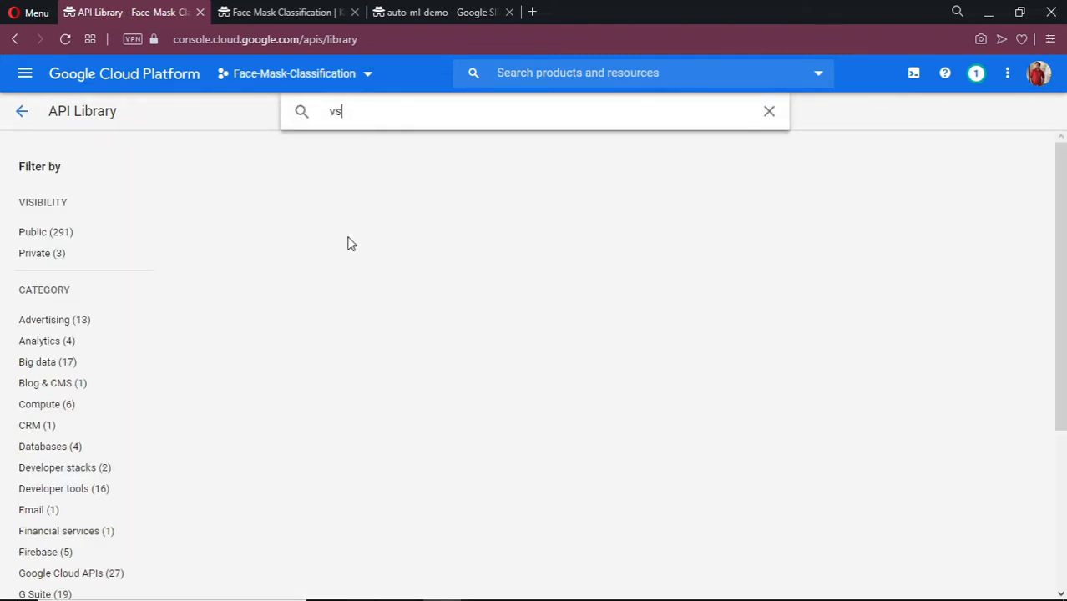
{"action": "key", "text": "BackSpace"}
{"action": "type", "text": "i"}
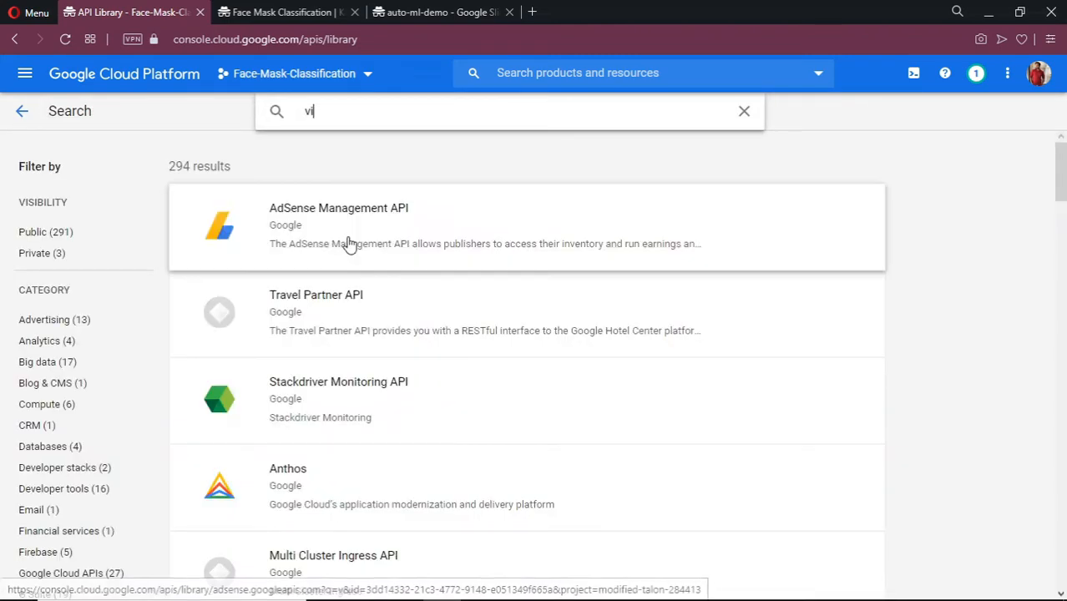
{"action": "type", "text": "siob"}
{"action": "key", "text": "BackSpace"}
{"action": "type", "text": "n"}
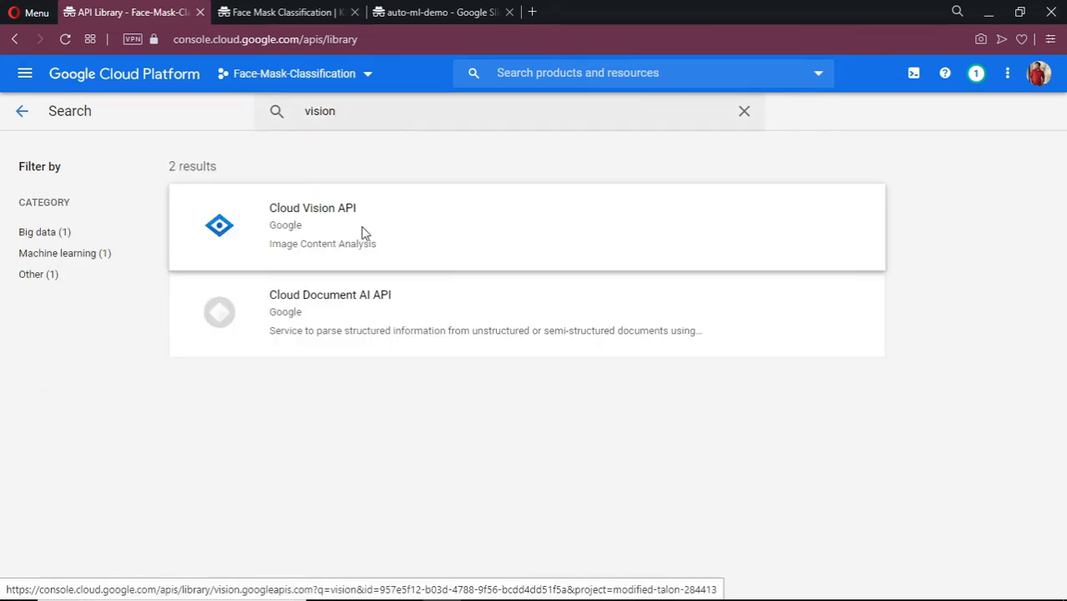
{"action": "left_click", "coordinate": [363, 232]}
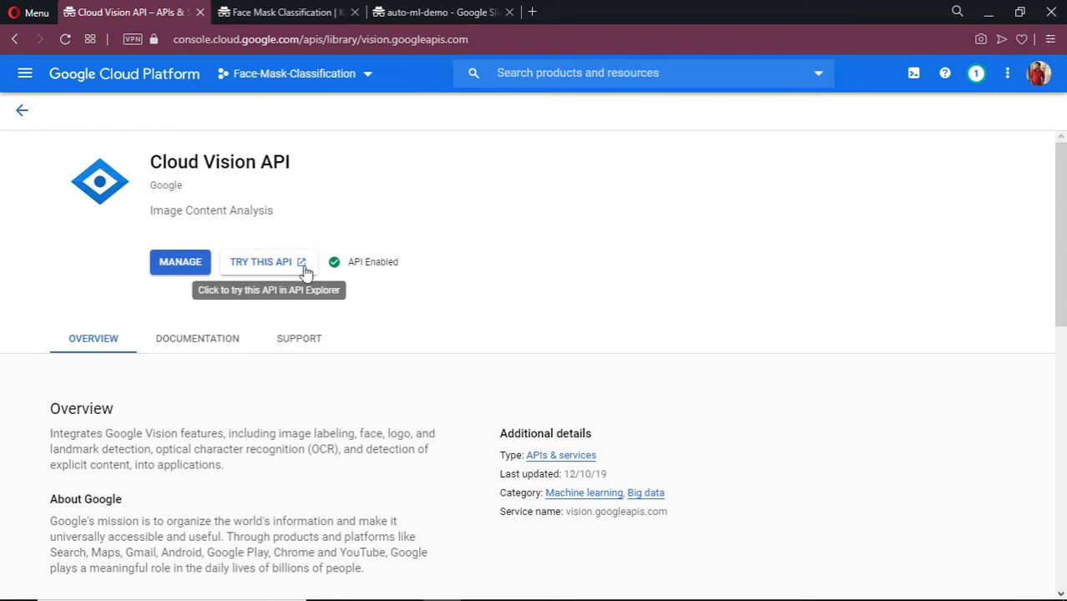
Search the console for 'vision autom' and open the Vision product dashboard.
{"action": "left_click", "coordinate": [24, 79]}
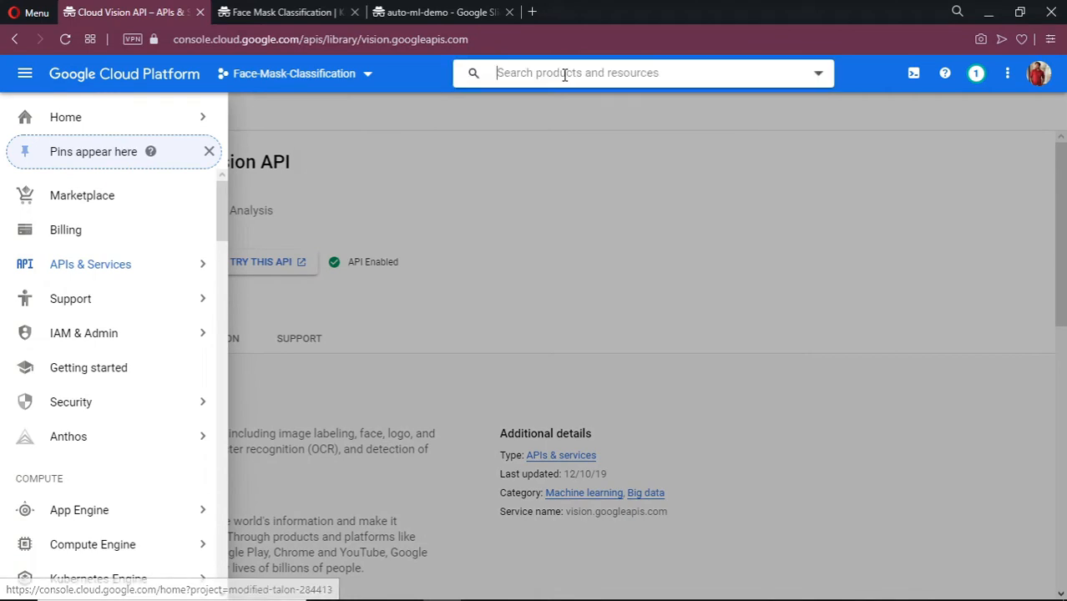
{"action": "left_click", "coordinate": [565, 74]}
{"action": "type", "text": "viso"}
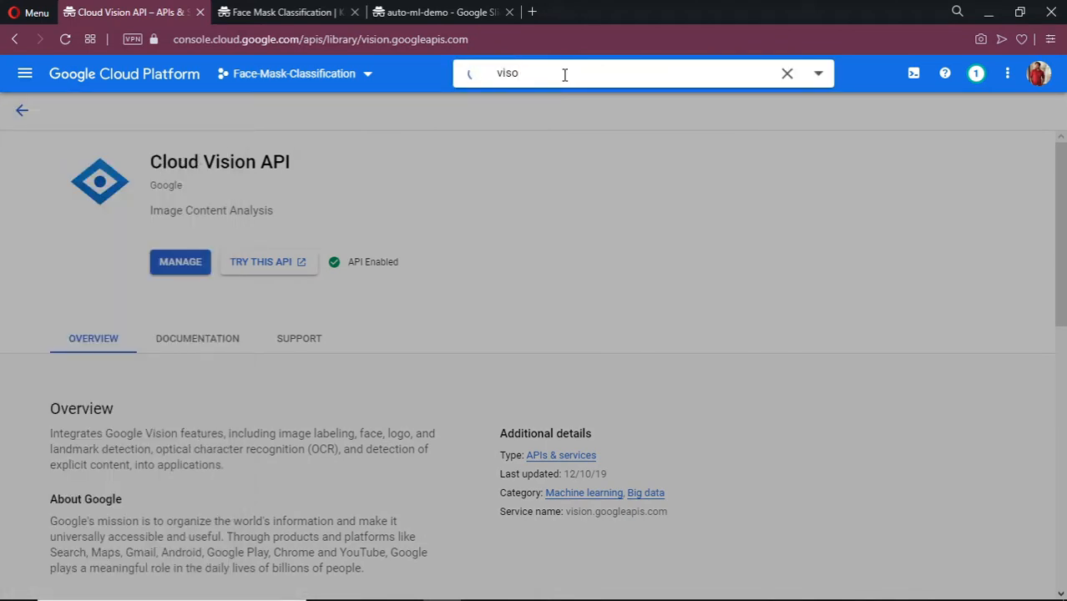
{"action": "key", "text": "BackSpace"}
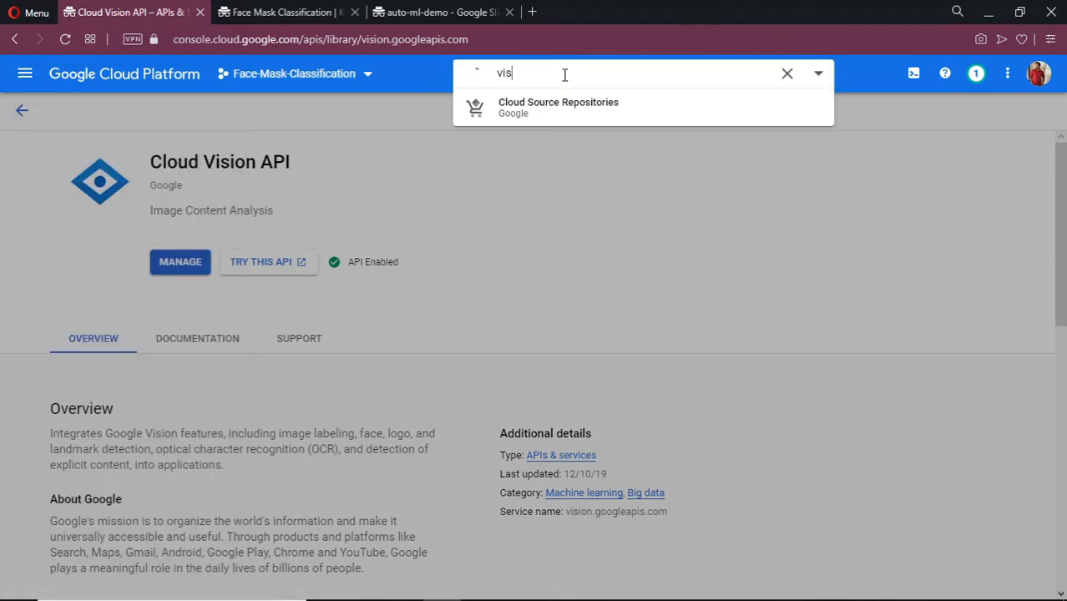
{"action": "type", "text": "ion automl"}
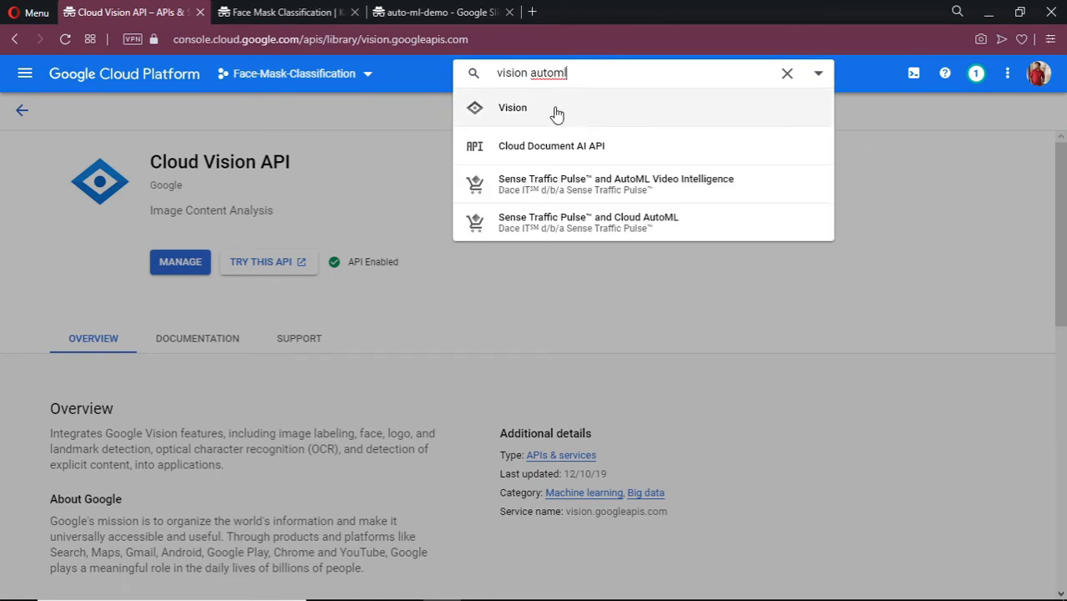
{"action": "left_click", "coordinate": [555, 111]}
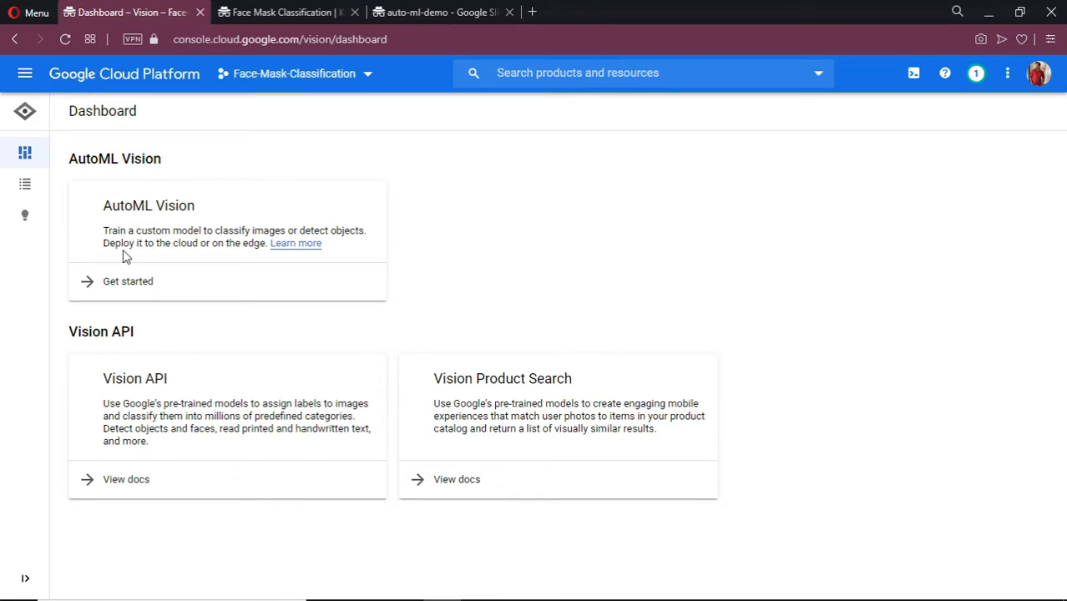
{"action": "left_click", "coordinate": [139, 283]}
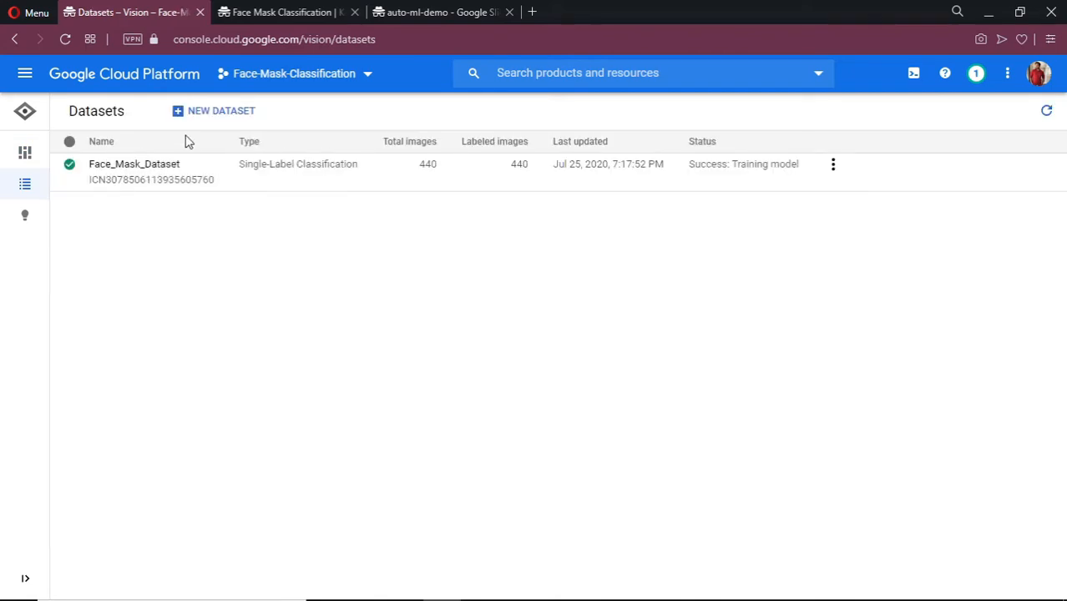
{"action": "left_click", "coordinate": [224, 113]}
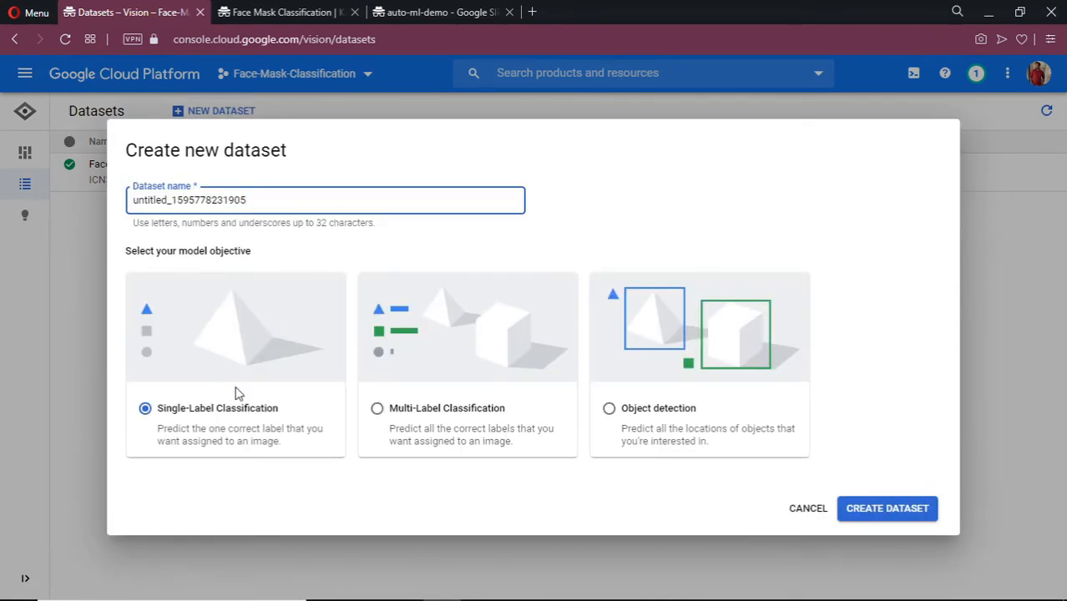
{"action": "left_click", "coordinate": [876, 511]}
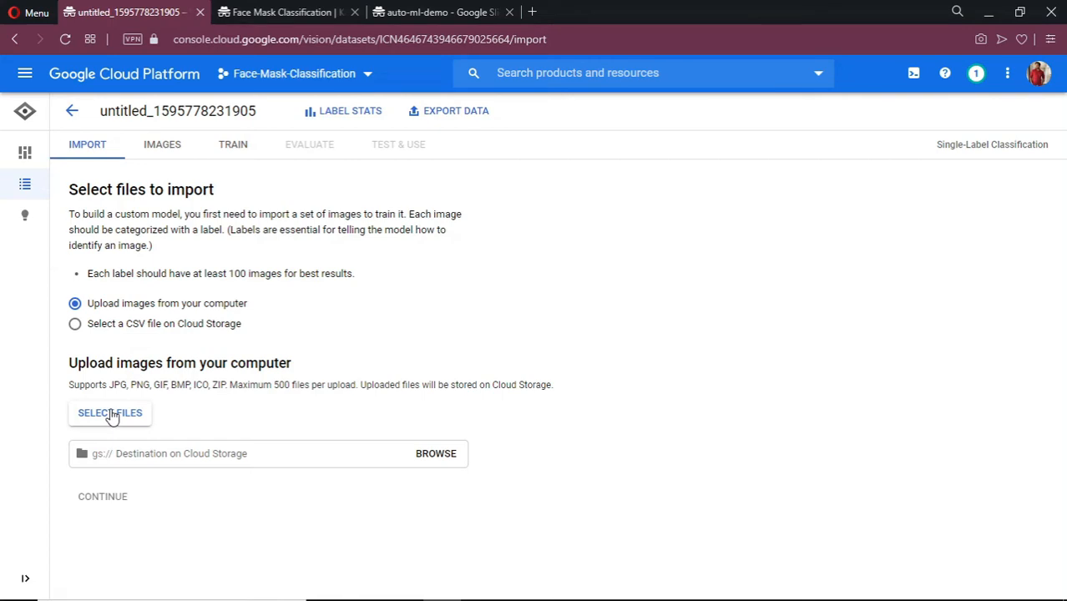
{"action": "key", "text": "alt+Tab"}
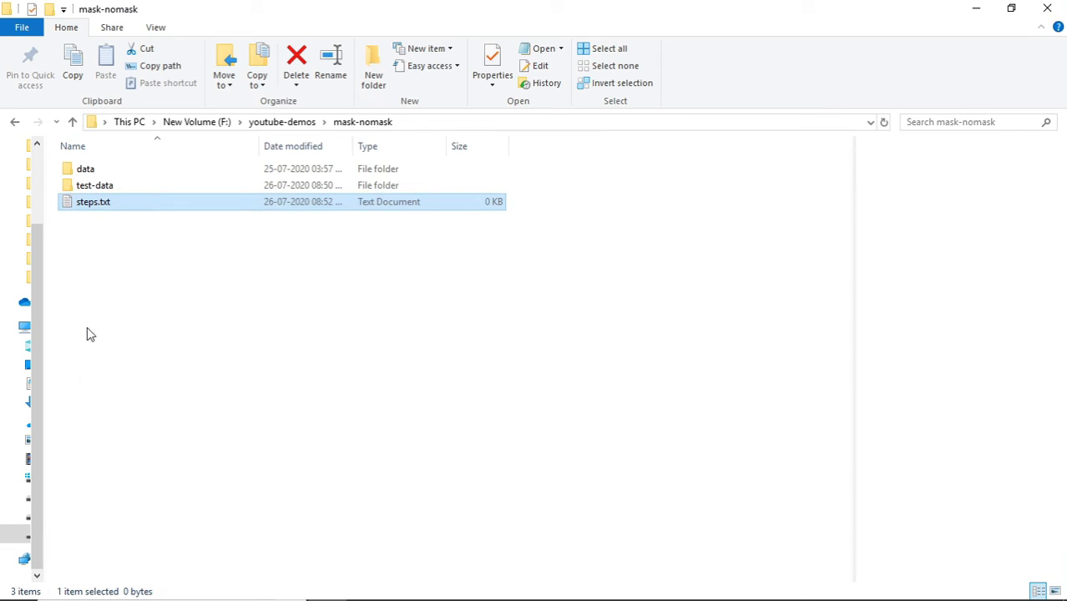
Confirm data.zip in the data folder holds Mask and No_Mask folders, then return to the browser.
{"action": "double_click", "coordinate": [162, 167]}
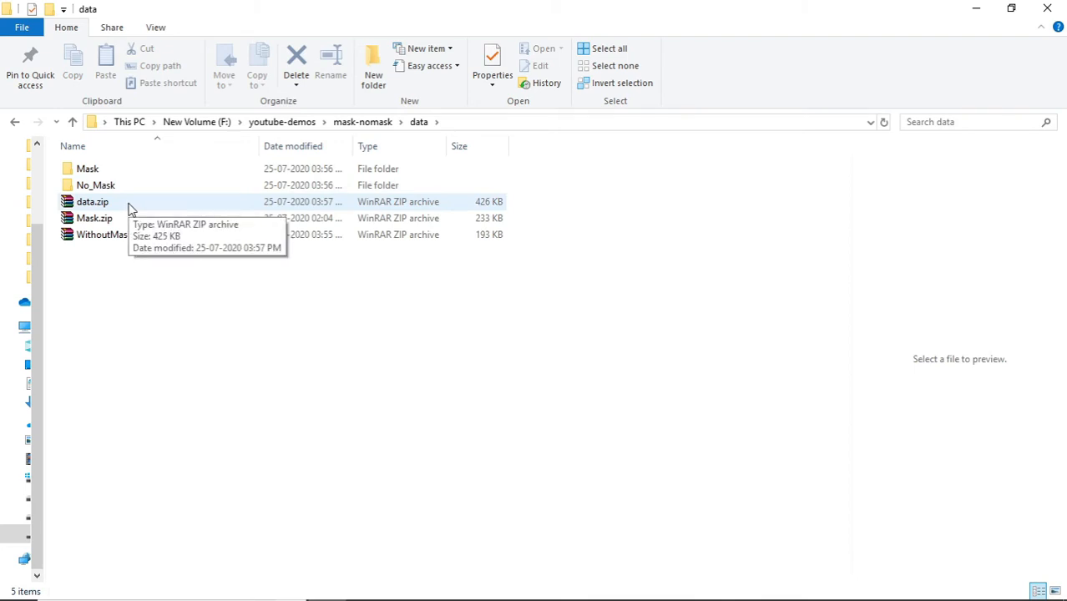
{"action": "double_click", "coordinate": [93, 202]}
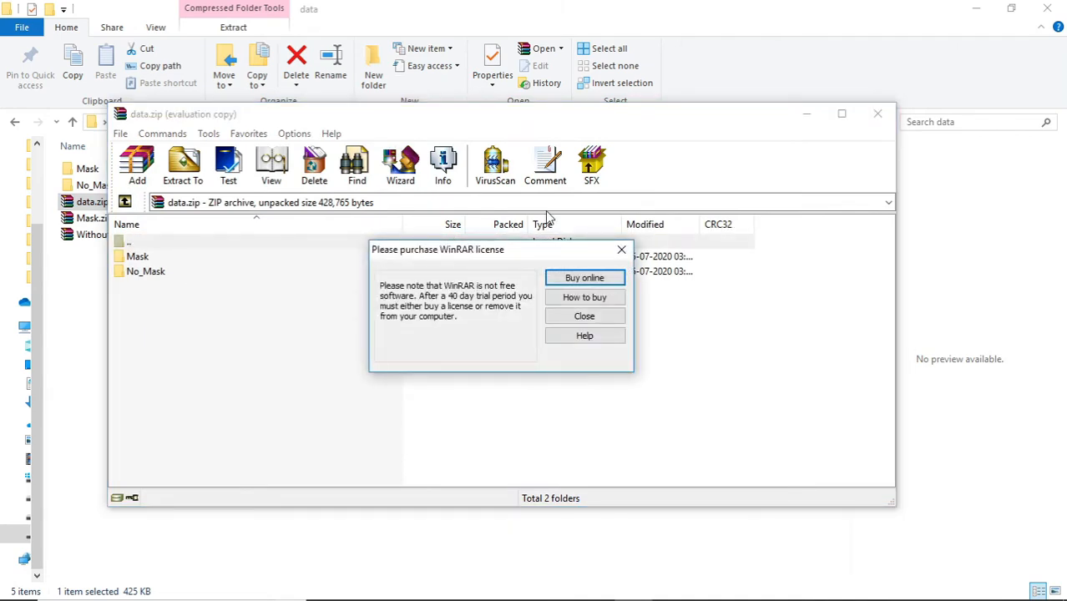
{"action": "left_click", "coordinate": [620, 249]}
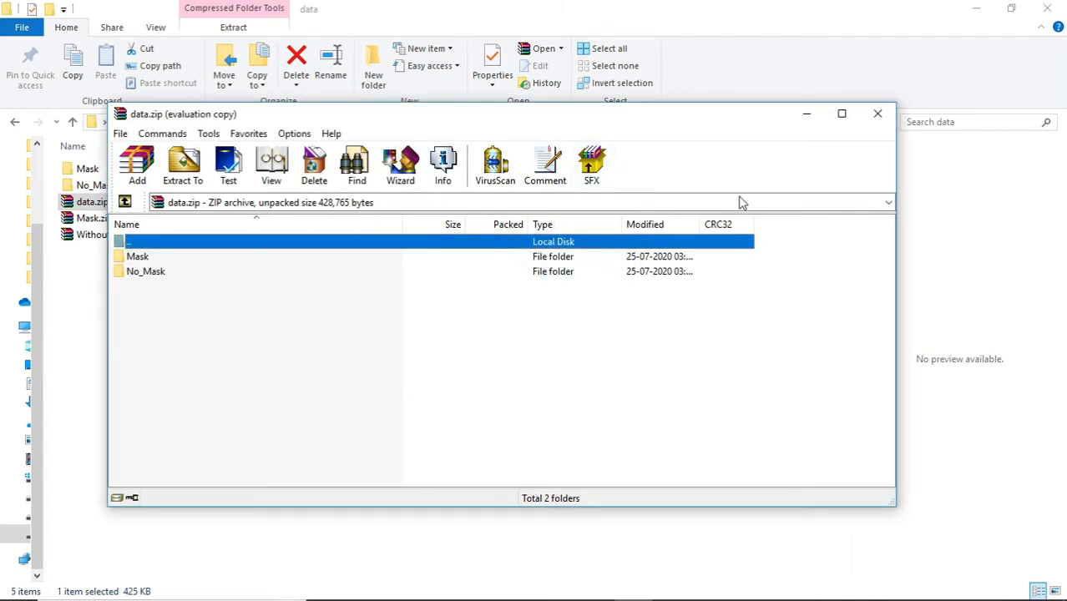
{"action": "left_click", "coordinate": [876, 114]}
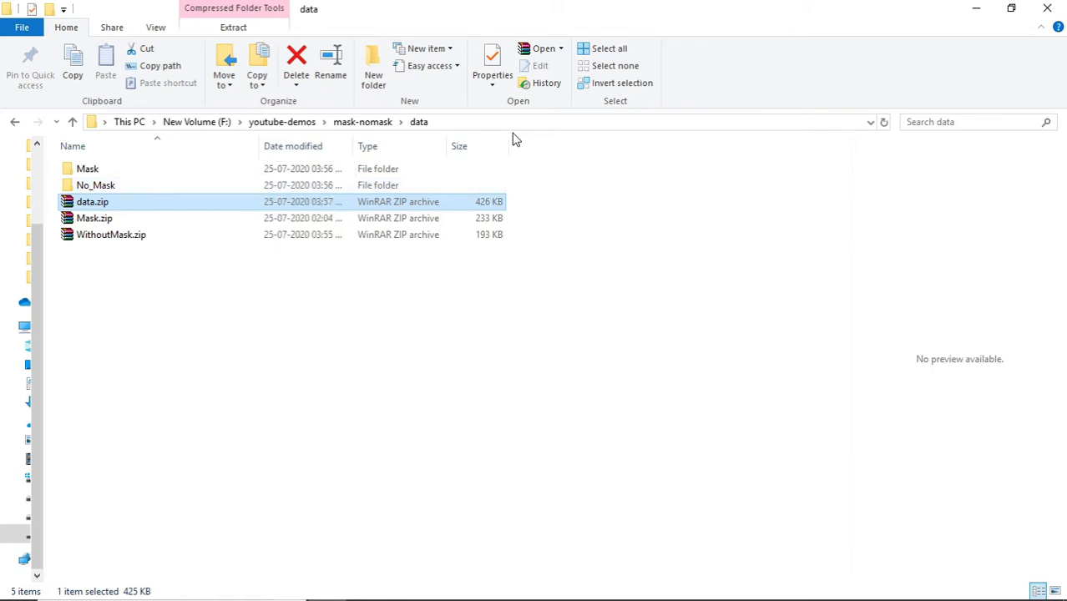
{"action": "key", "text": "alt+Tab"}
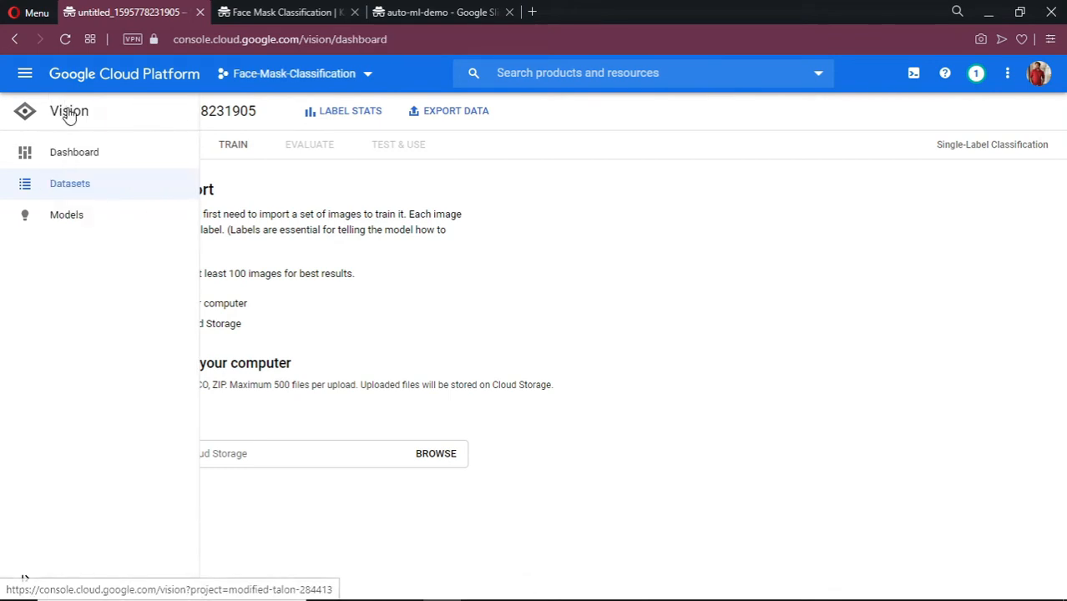
Open the images of Face_Mask_Dataset from the Vision dashboard's dataset list.
{"action": "left_click", "coordinate": [25, 152]}
{"action": "mouse_move", "coordinate": [47, 175]}
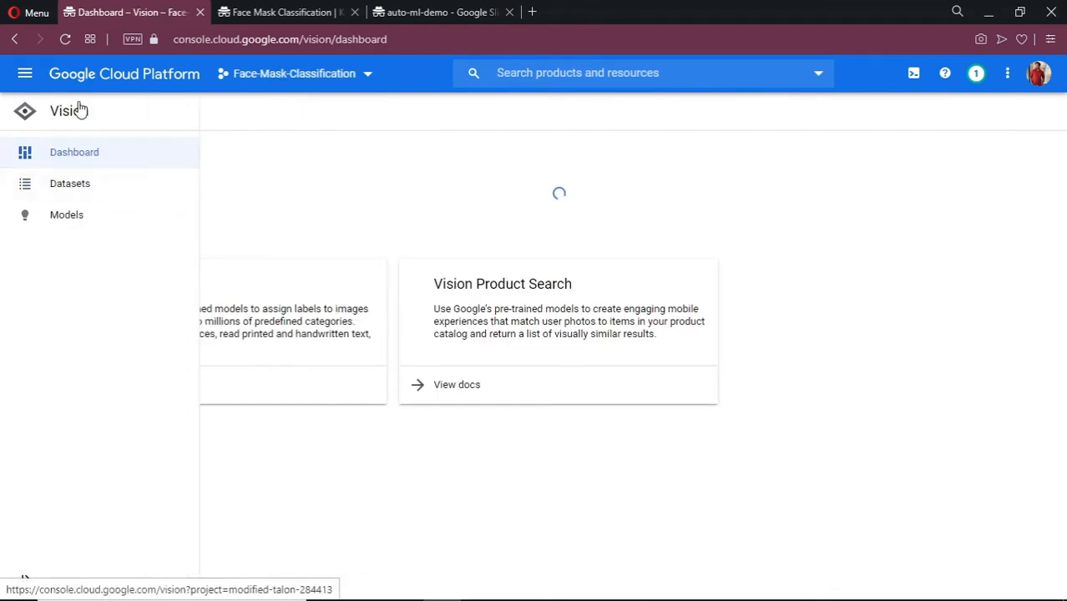
{"action": "left_click", "coordinate": [87, 184]}
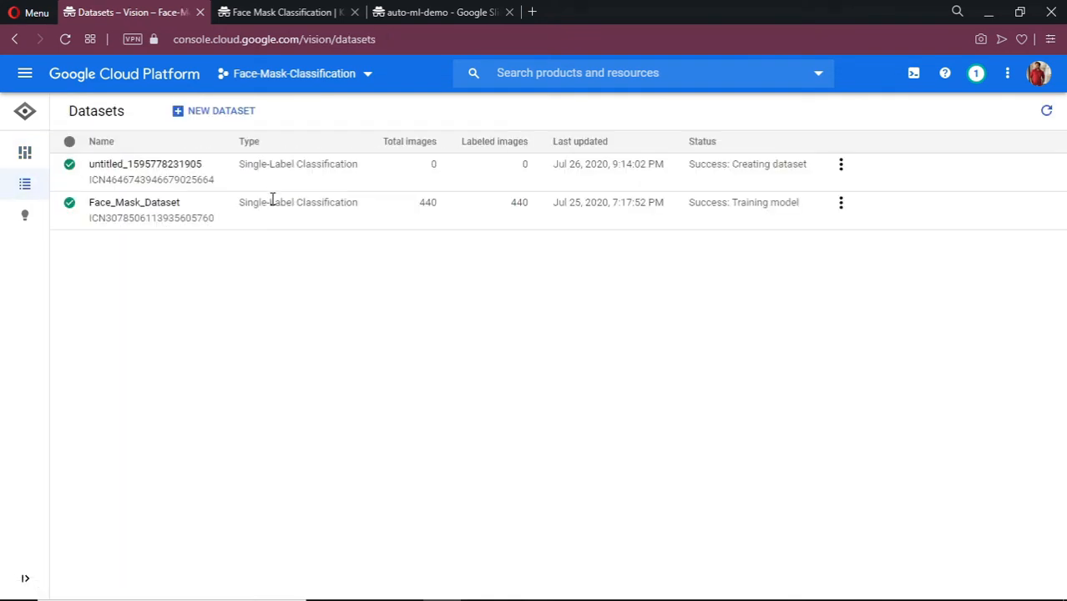
{"action": "left_click", "coordinate": [124, 208]}
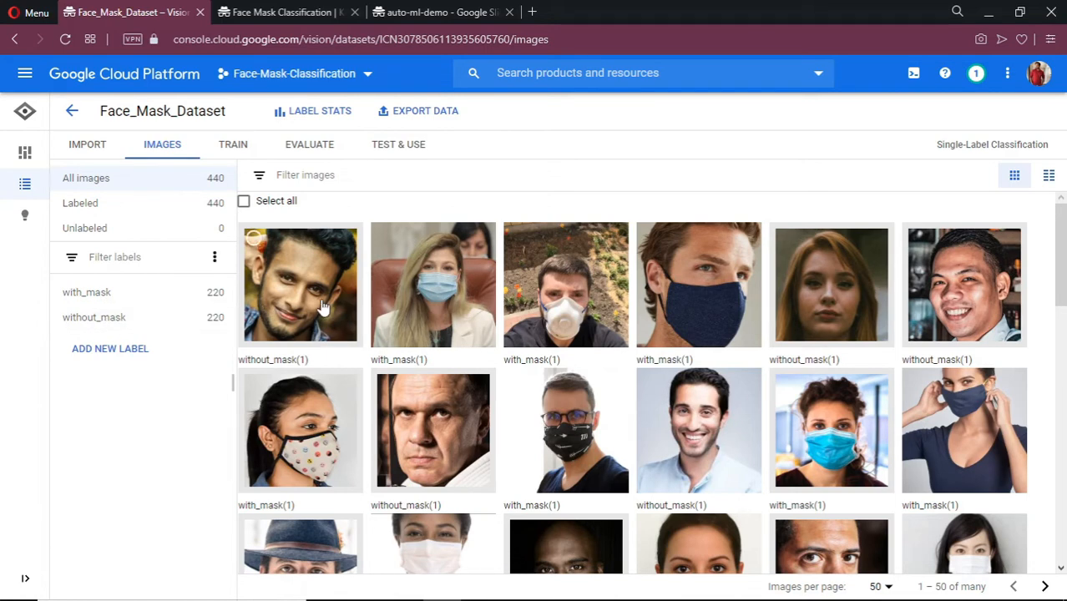
Browse the image grid, then view the dataset's trained model with 100% precision and recall.
{"action": "scroll", "coordinate": [324, 308], "scroll_direction": "down", "scroll_amount": 5}
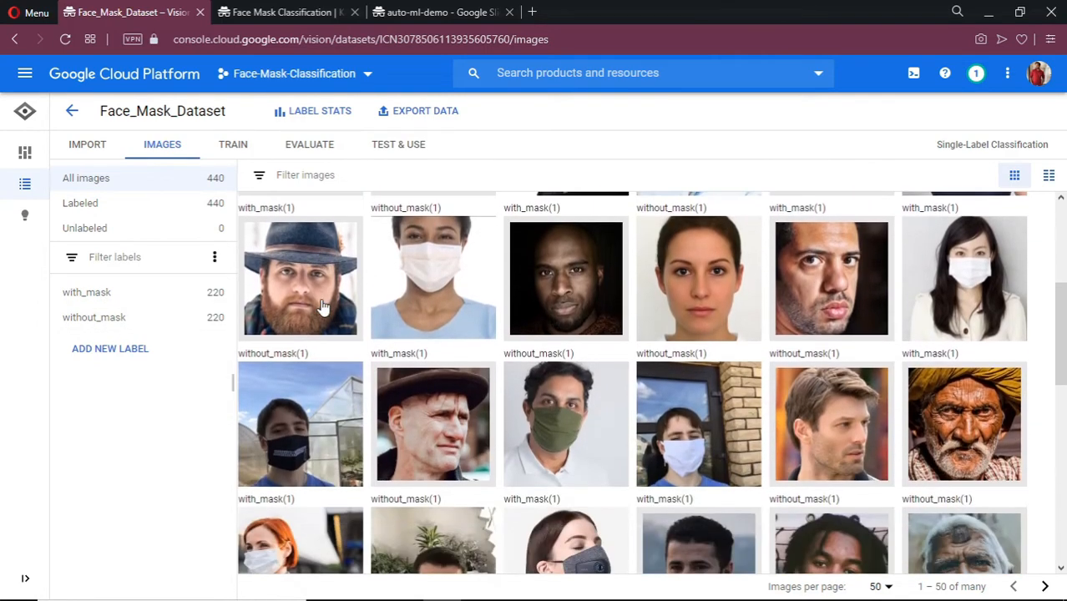
{"action": "scroll", "coordinate": [324, 308], "scroll_direction": "down", "scroll_amount": 6}
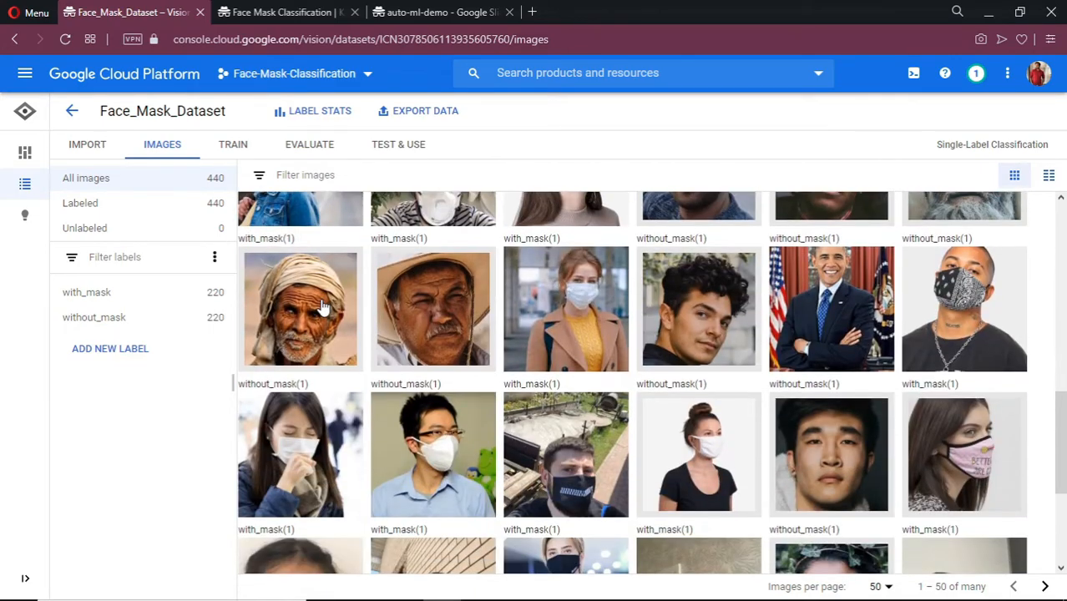
{"action": "scroll", "coordinate": [324, 307], "scroll_direction": "down", "scroll_amount": 2}
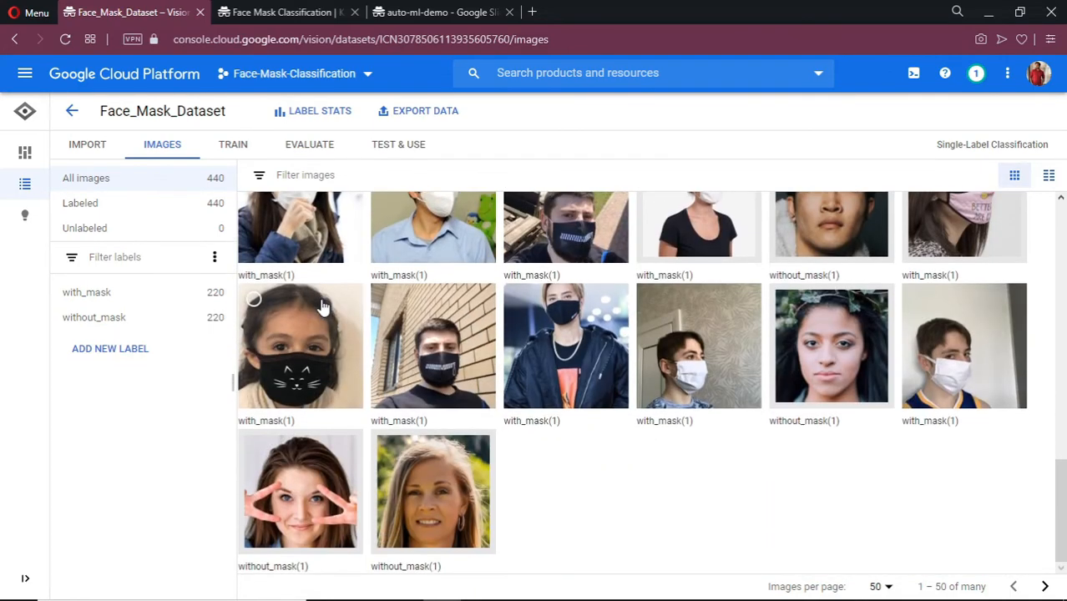
{"action": "scroll", "coordinate": [324, 308], "scroll_direction": "up", "scroll_amount": 6}
{"action": "scroll", "coordinate": [324, 307], "scroll_direction": "up", "scroll_amount": 7}
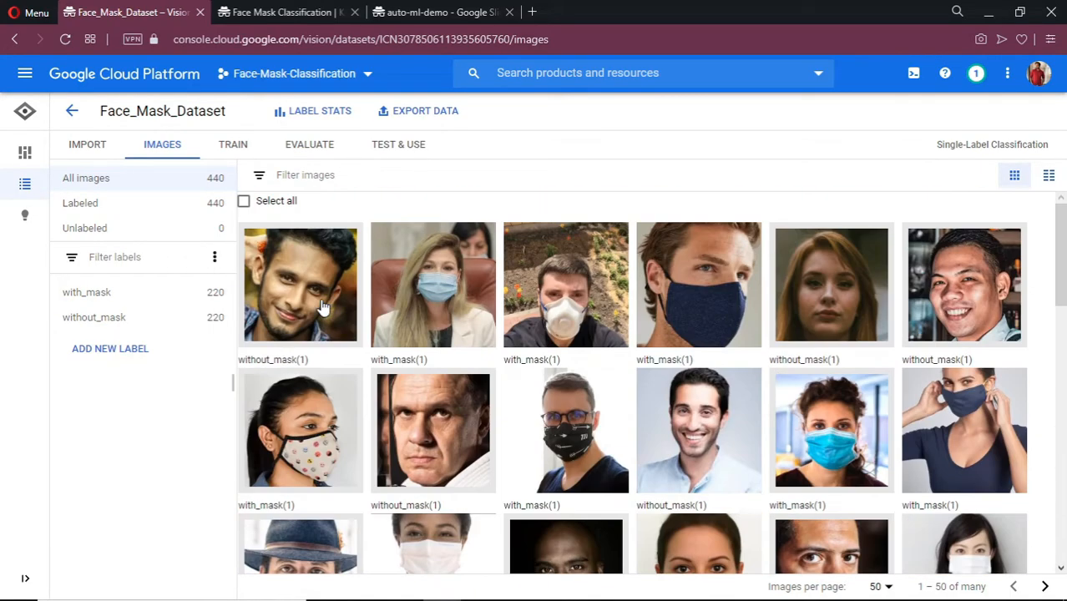
{"action": "left_click", "coordinate": [228, 157]}
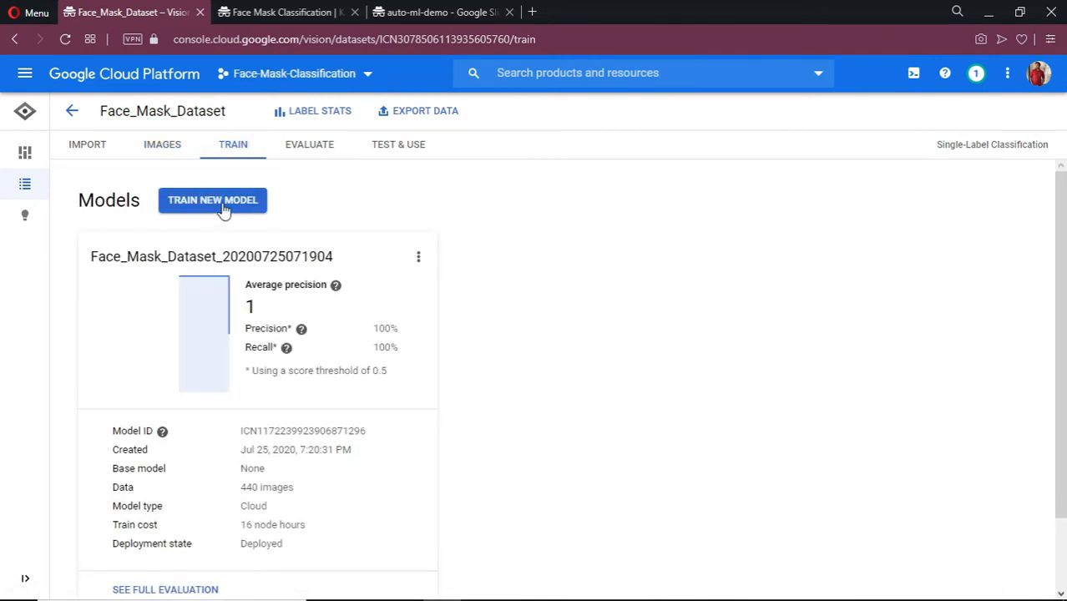
{"action": "left_click", "coordinate": [213, 201]}
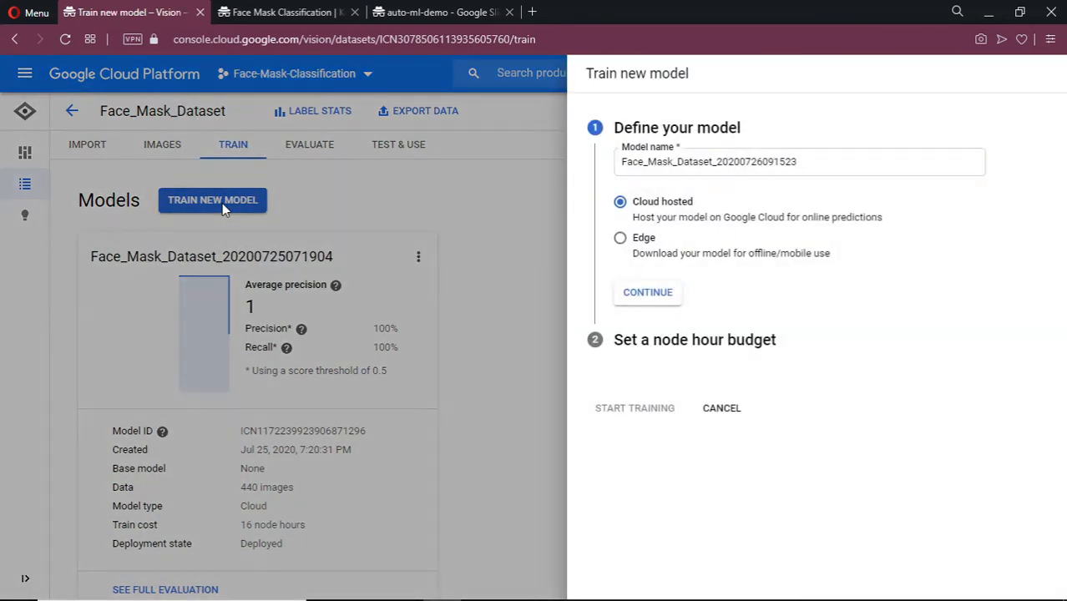
{"action": "left_click", "coordinate": [648, 296]}
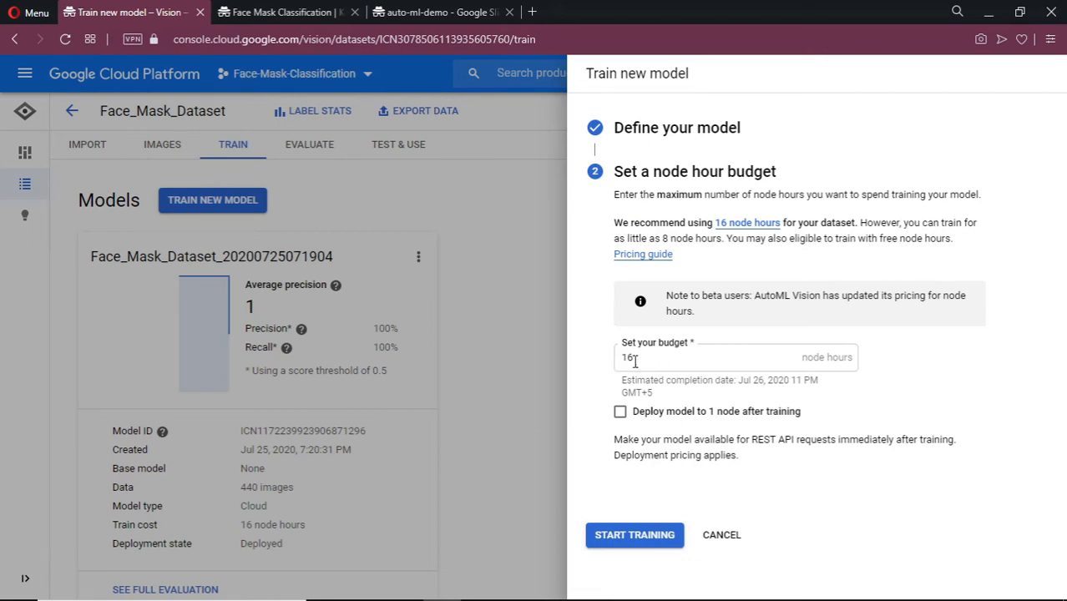
{"action": "left_click", "coordinate": [738, 223]}
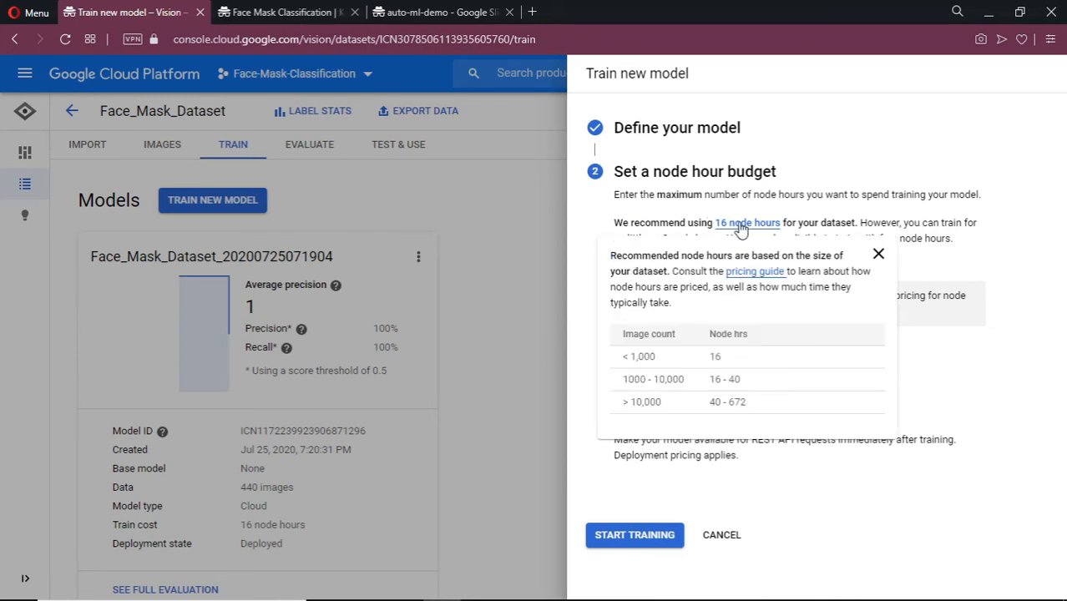
{"action": "left_click", "coordinate": [680, 227]}
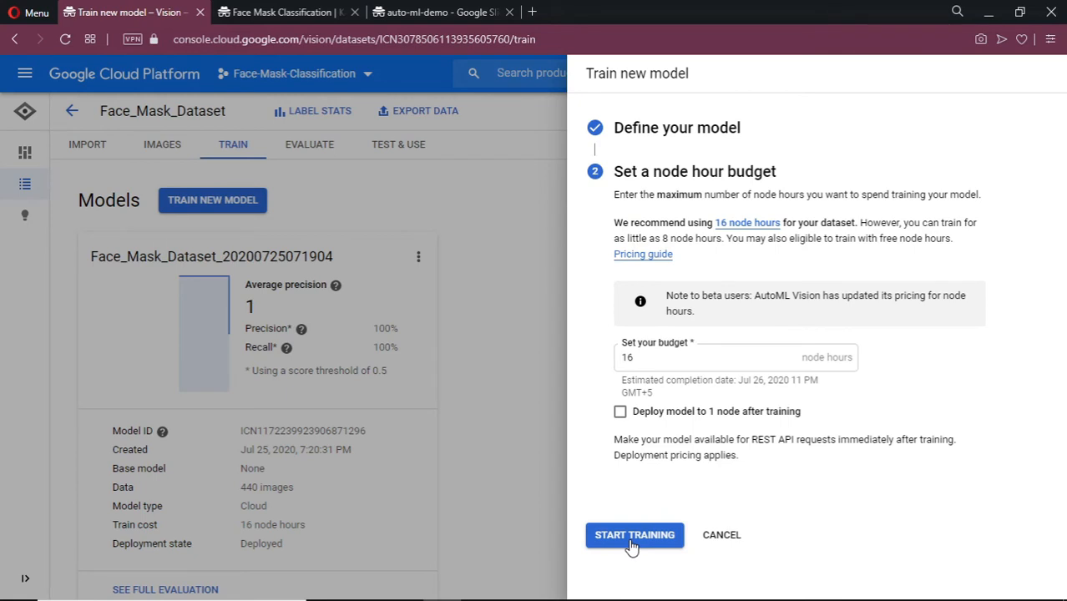
{"action": "left_click", "coordinate": [718, 536]}
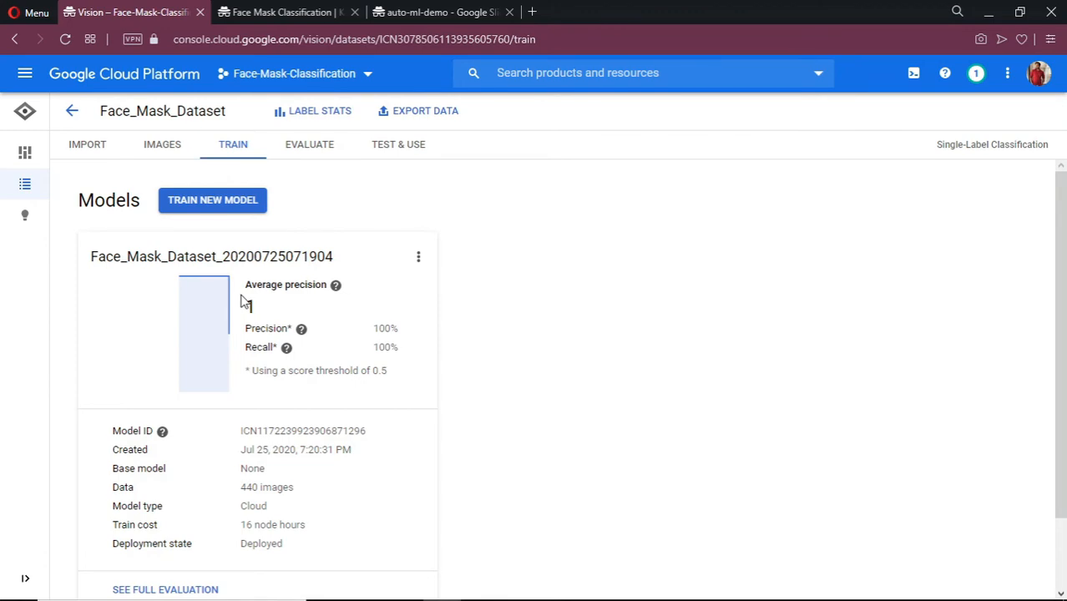
View the model's evaluation down to the confusion matrix: 22 with_mask, 22 without_mask correct.
{"action": "left_click", "coordinate": [310, 152]}
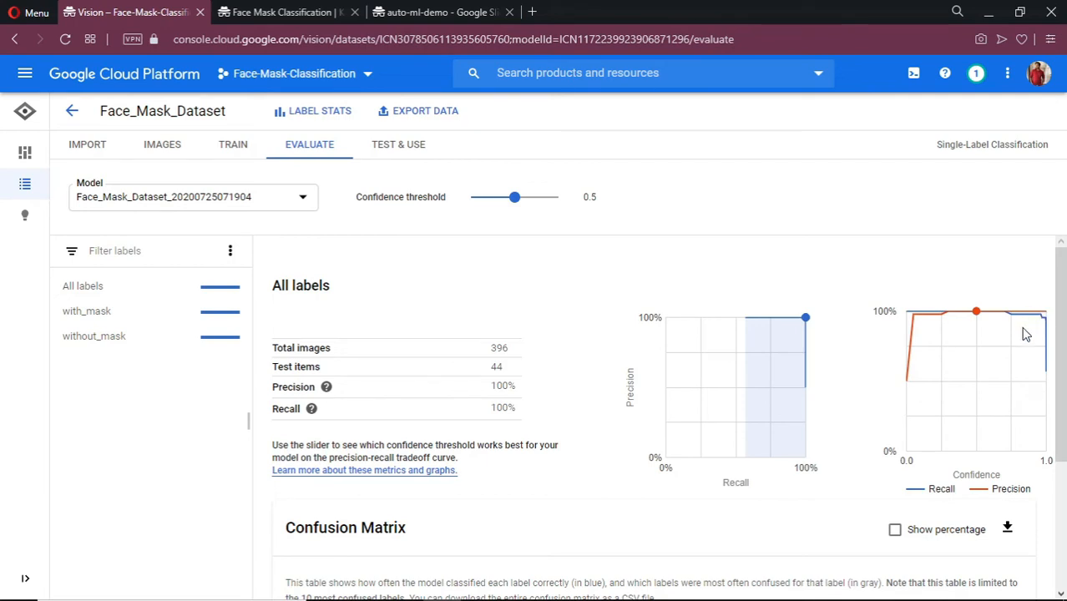
{"action": "scroll", "coordinate": [973, 354], "scroll_direction": "down", "scroll_amount": 2}
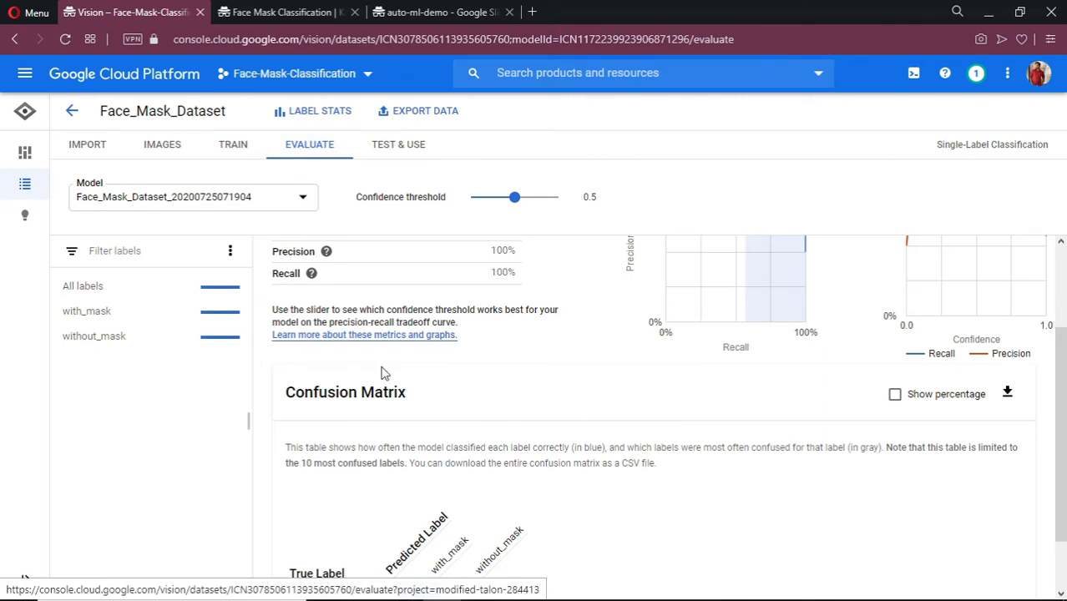
{"action": "scroll", "coordinate": [383, 372], "scroll_direction": "down", "scroll_amount": 1}
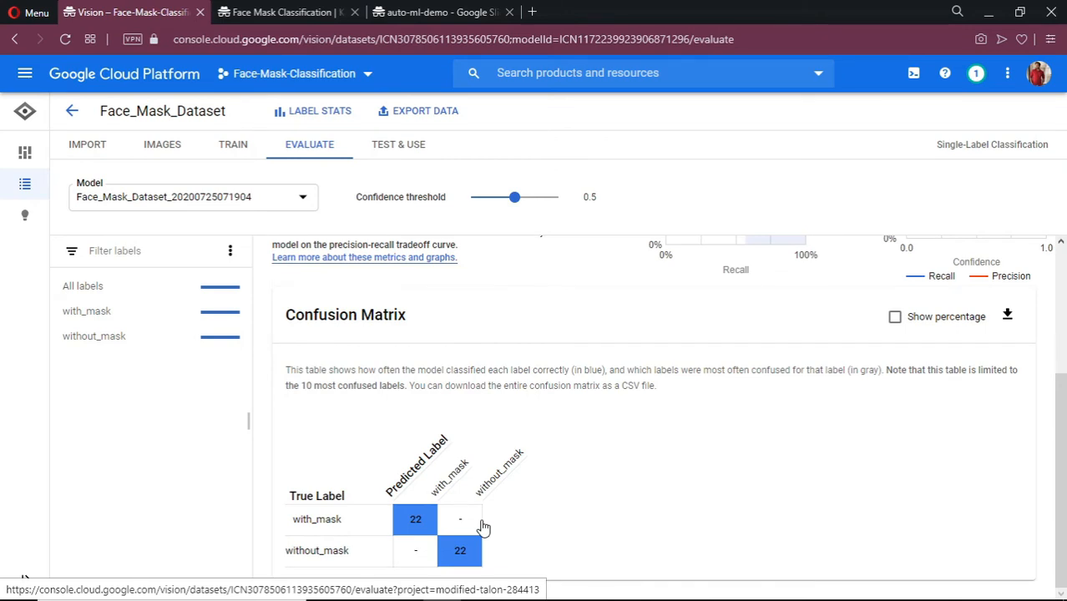
Go to TEST & USE for the deployed model and start uploading test images.
{"action": "left_click", "coordinate": [400, 146]}
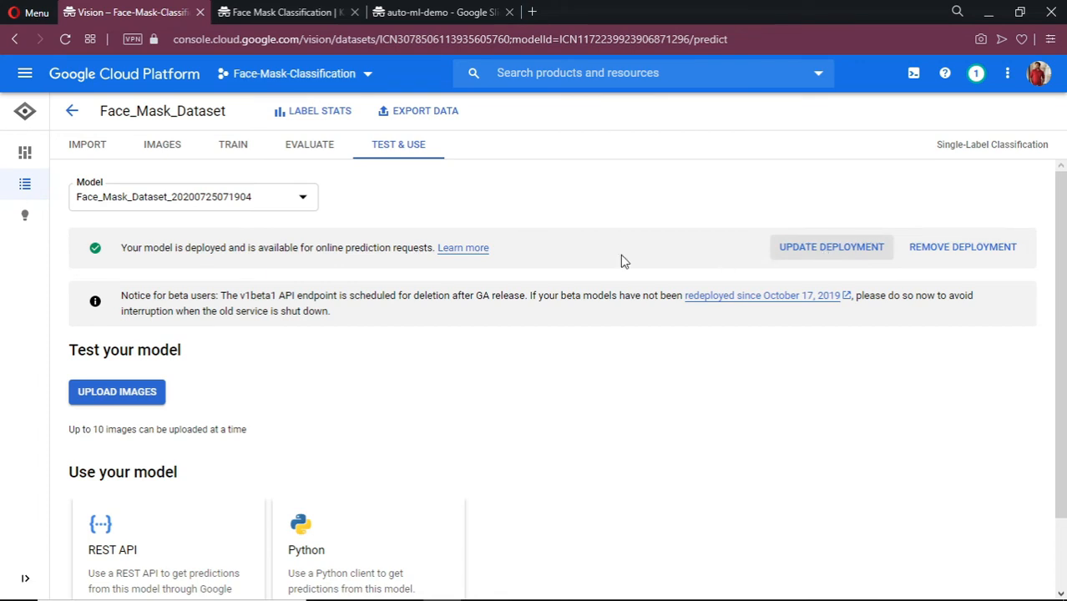
{"action": "scroll", "coordinate": [244, 393], "scroll_direction": "down", "scroll_amount": 1}
{"action": "left_click", "coordinate": [127, 305]}
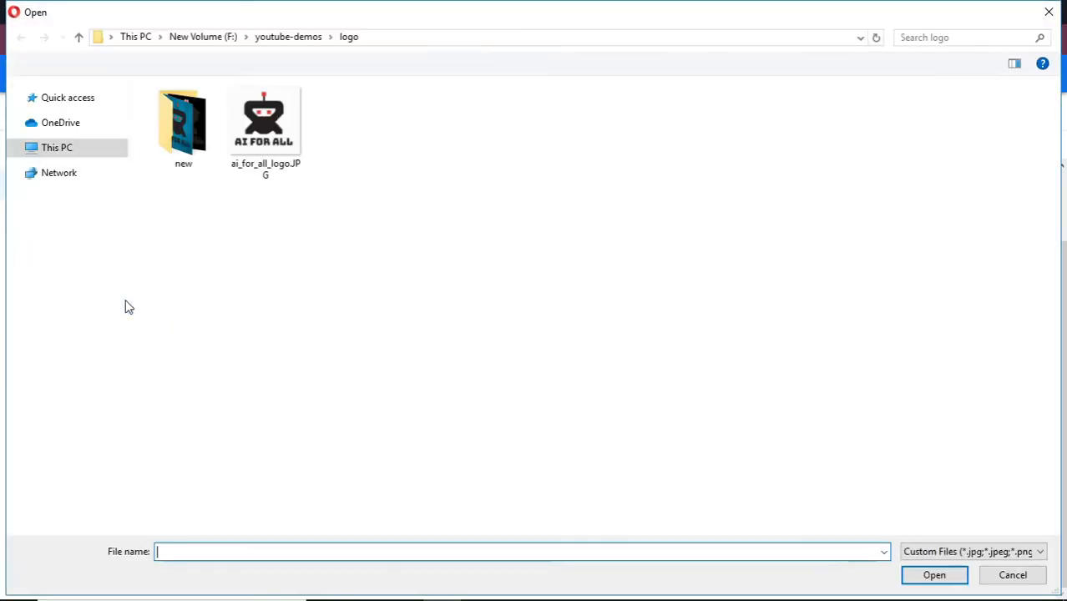
Upload mask_test-1.jpg and without_mask.jpg from mask-nomask/test-data for prediction.
{"action": "left_click", "coordinate": [288, 38]}
{"action": "double_click", "coordinate": [239, 132]}
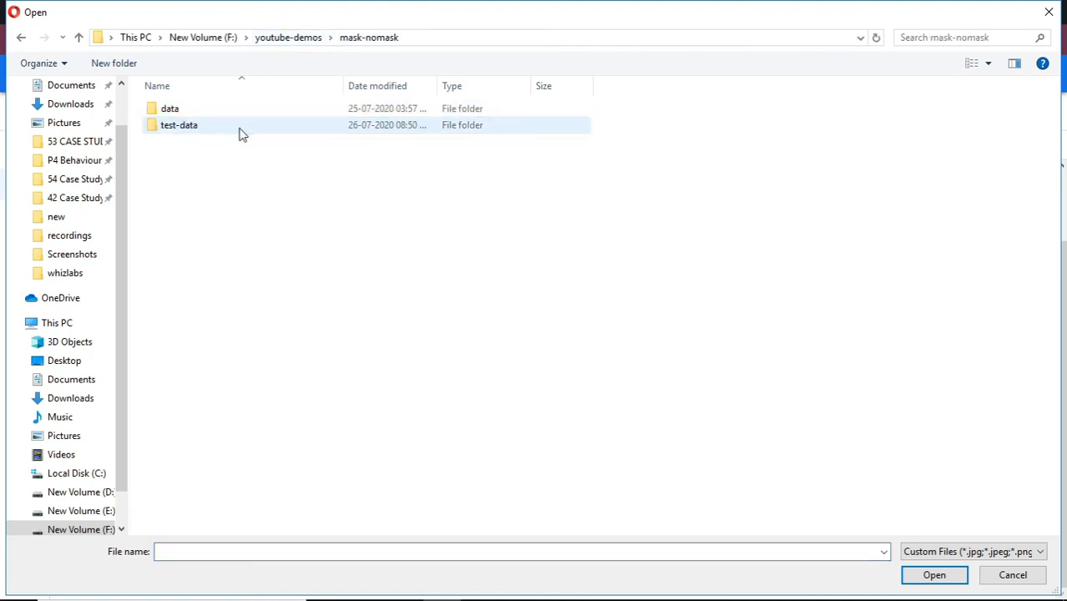
{"action": "double_click", "coordinate": [230, 137]}
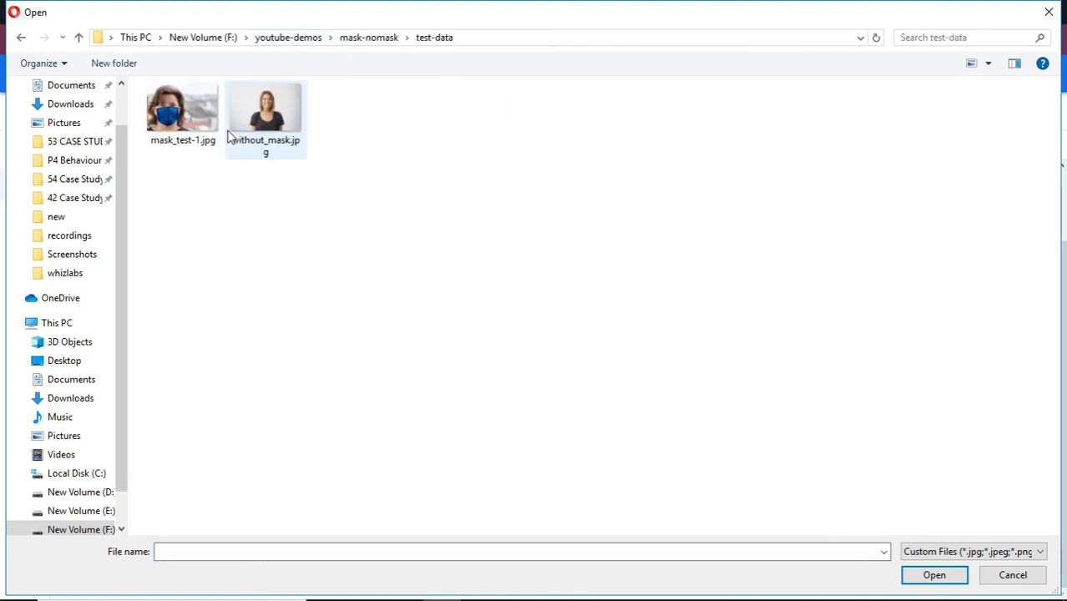
{"action": "left_click", "coordinate": [199, 132]}
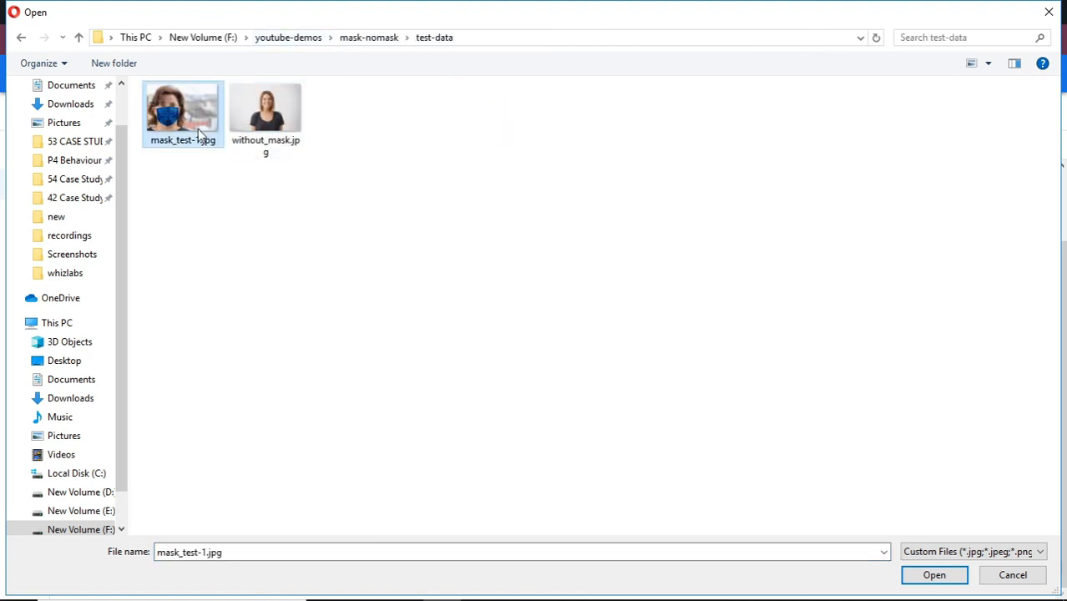
{"action": "left_click", "coordinate": [278, 128], "text": "ctrl"}
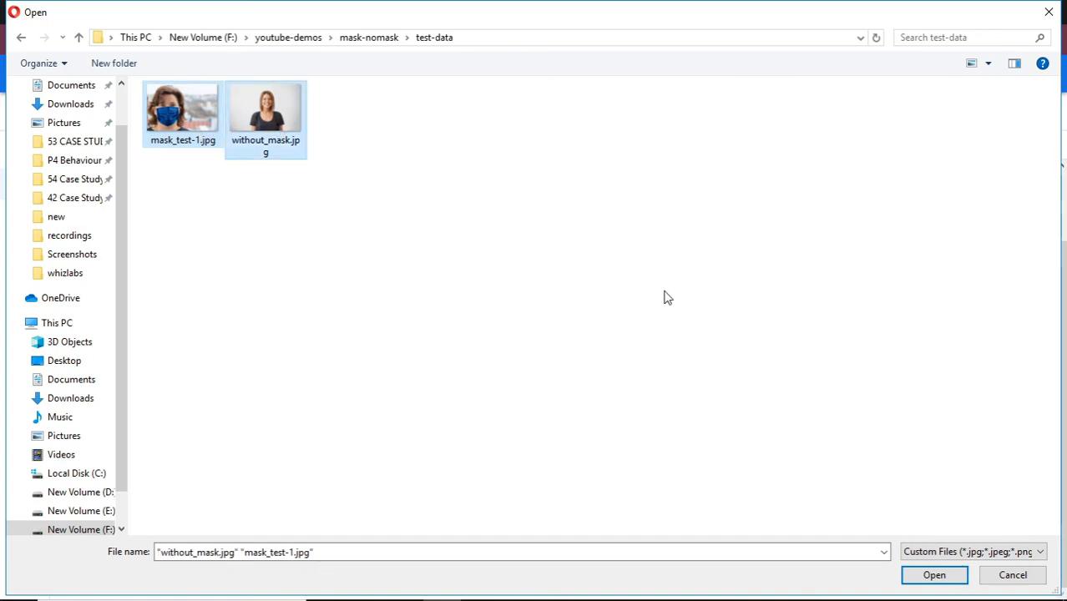
{"action": "left_click", "coordinate": [934, 576]}
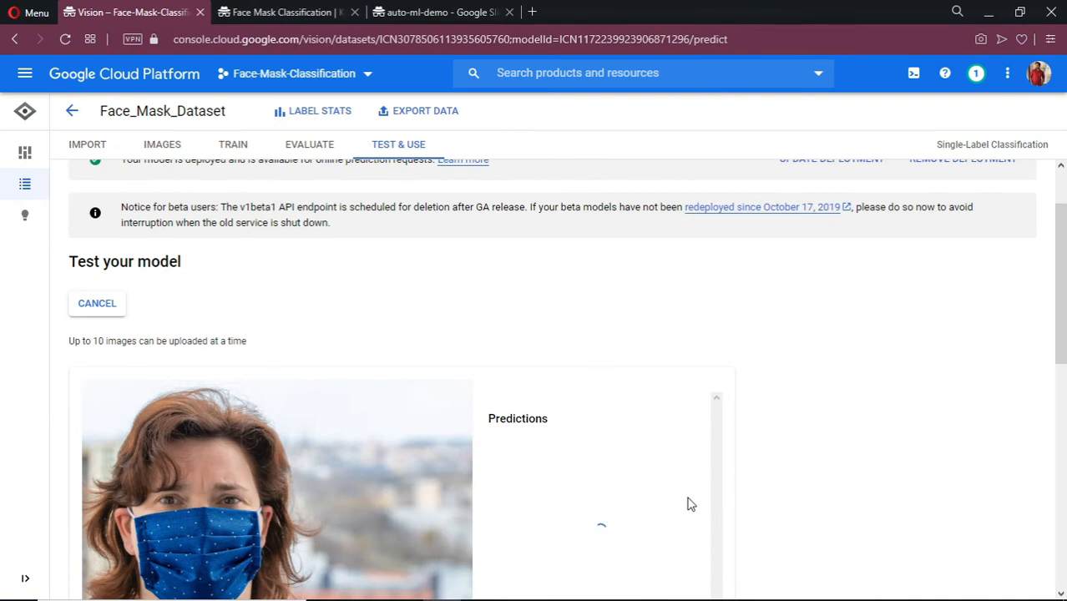
Review both predictions, with_mask and without_mask at 1.00, then switch to the Kaggle dataset tab.
{"action": "scroll", "coordinate": [690, 503], "scroll_direction": "down", "scroll_amount": 3}
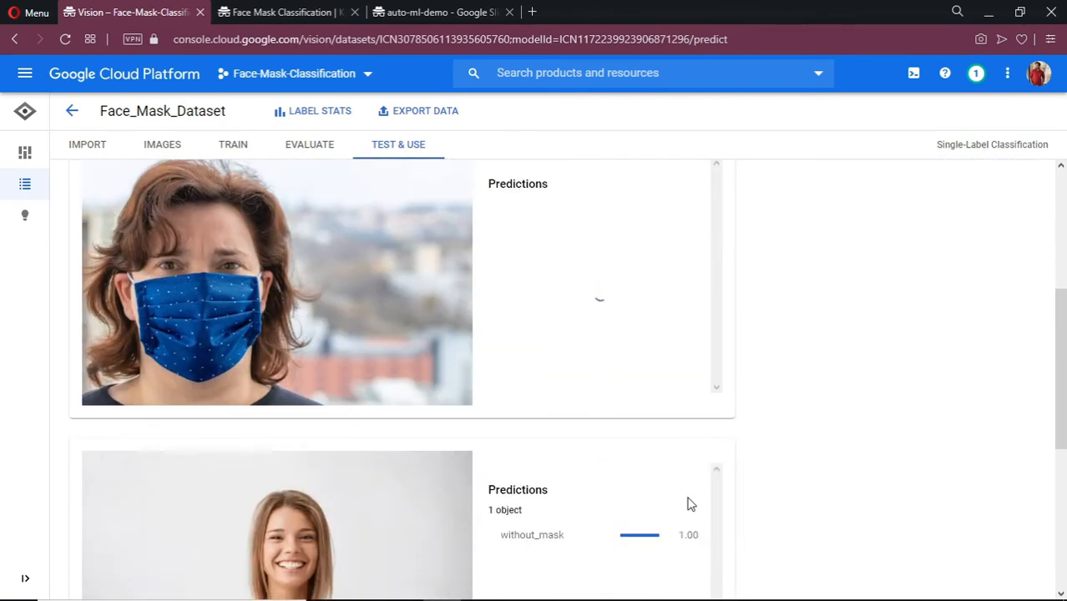
{"action": "scroll", "coordinate": [691, 504], "scroll_direction": "down", "scroll_amount": 2}
{"action": "scroll", "coordinate": [690, 505], "scroll_direction": "up", "scroll_amount": 3}
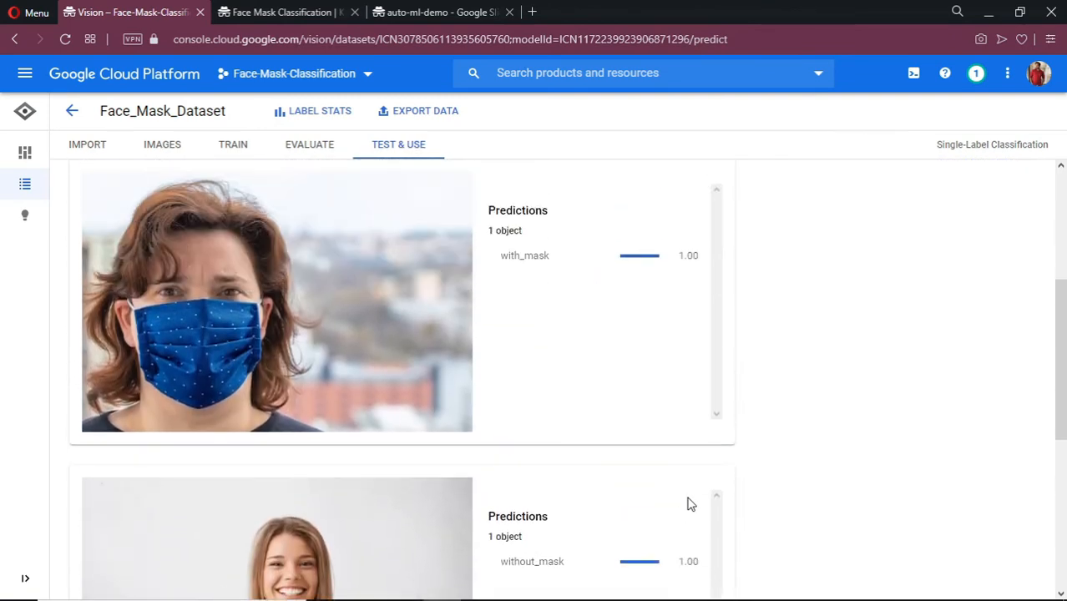
{"action": "scroll", "coordinate": [689, 504], "scroll_direction": "up", "scroll_amount": 1}
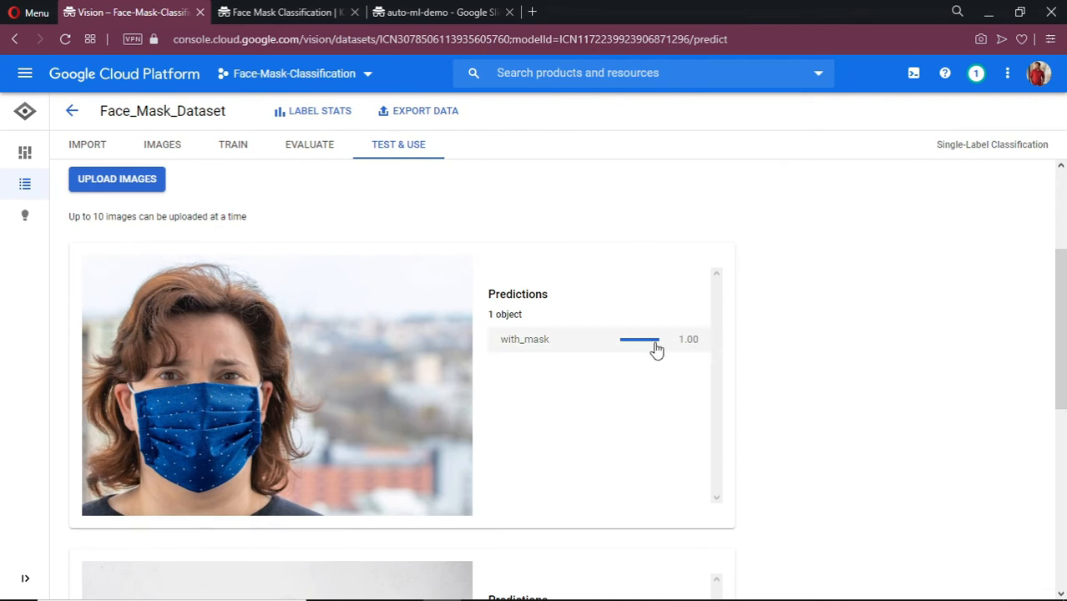
{"action": "scroll", "coordinate": [591, 375], "scroll_direction": "down", "scroll_amount": 5}
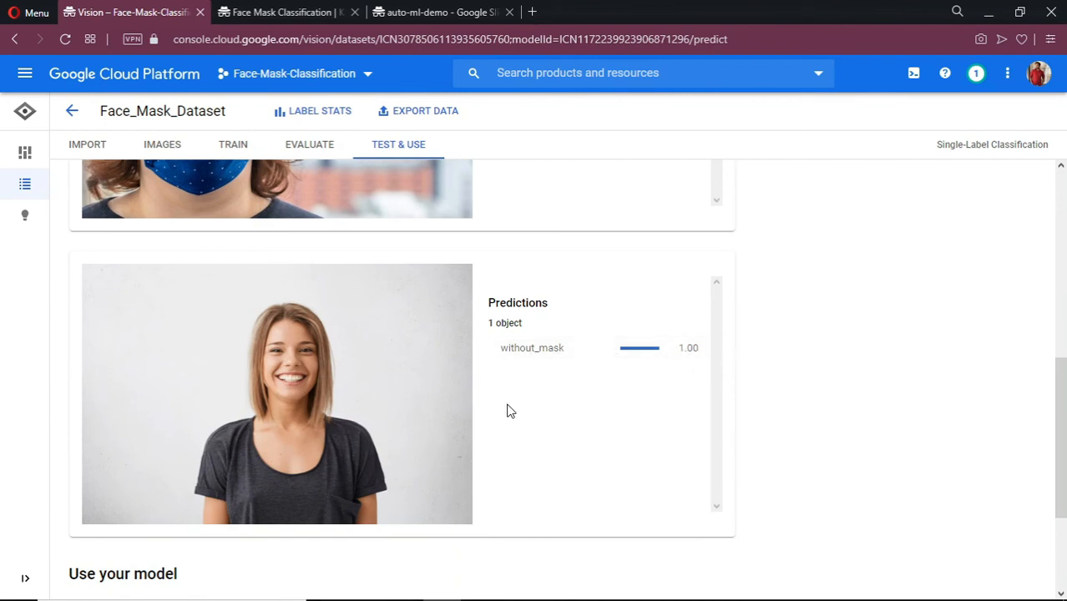
{"action": "scroll", "coordinate": [510, 411], "scroll_direction": "down", "scroll_amount": 2}
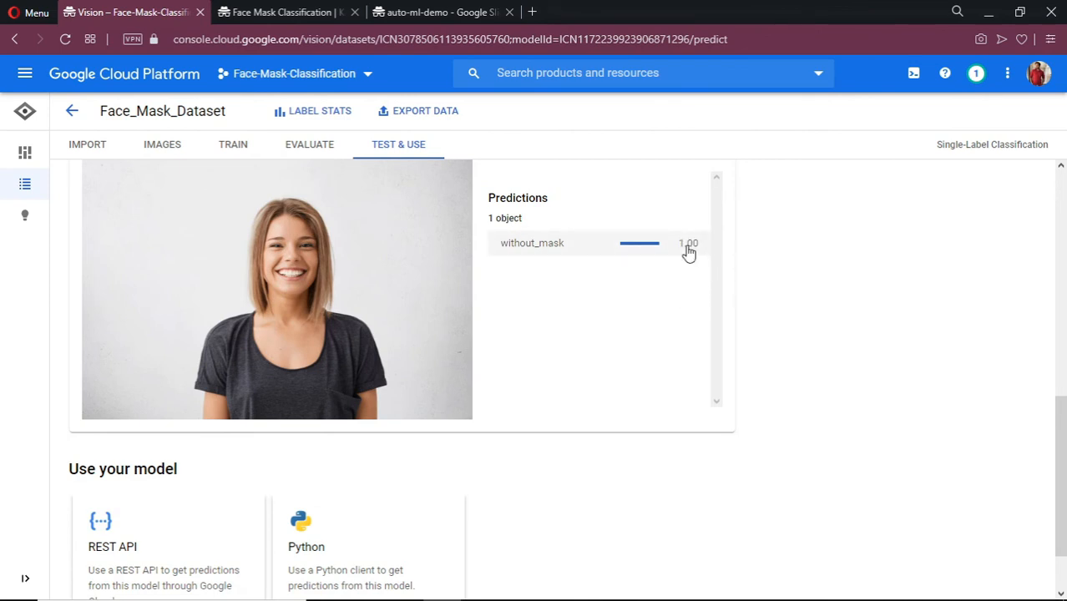
{"action": "scroll", "coordinate": [562, 354], "scroll_direction": "up", "scroll_amount": 5}
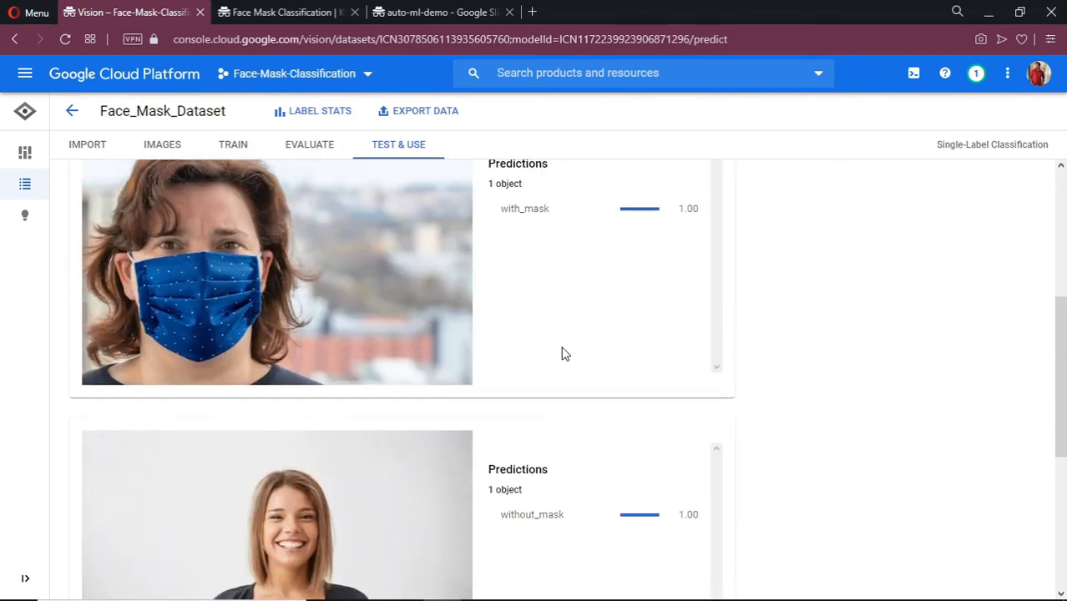
{"action": "scroll", "coordinate": [563, 354], "scroll_direction": "down", "scroll_amount": 4}
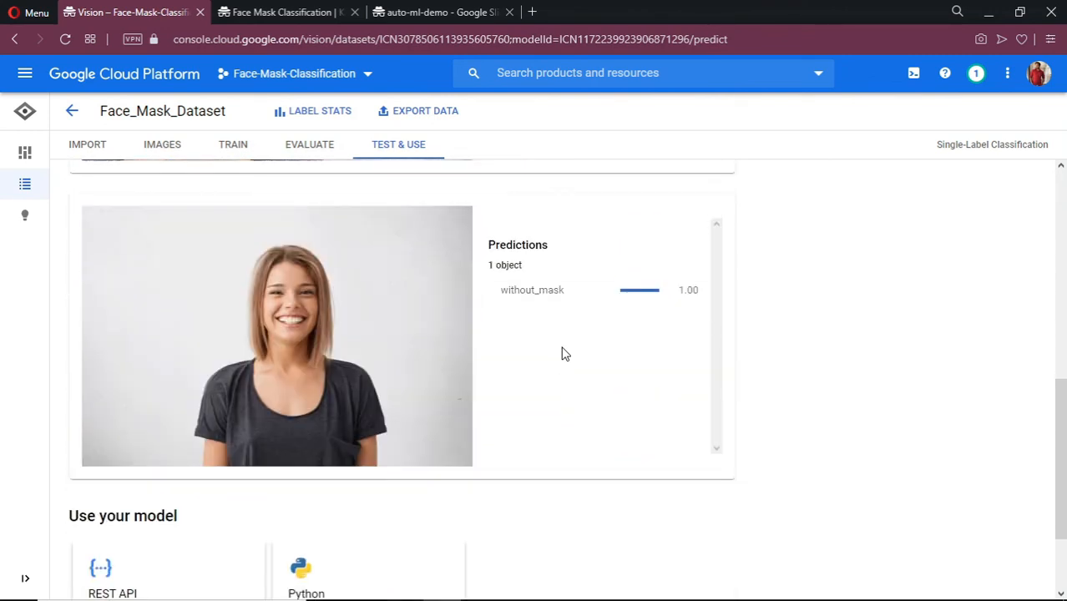
{"action": "scroll", "coordinate": [563, 354], "scroll_direction": "down", "scroll_amount": 2}
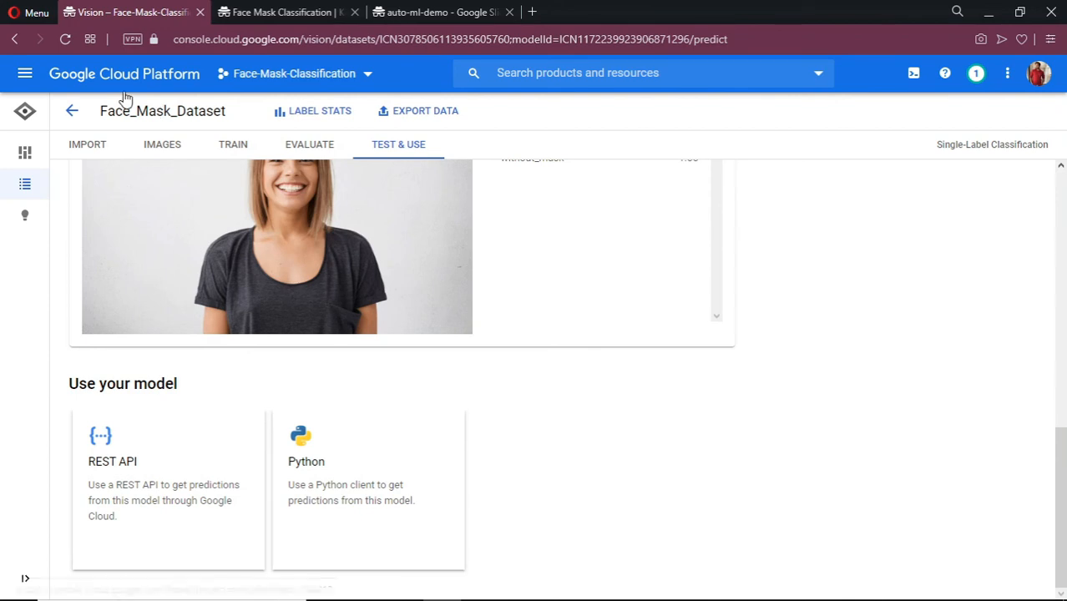
{"action": "left_click", "coordinate": [265, 10]}
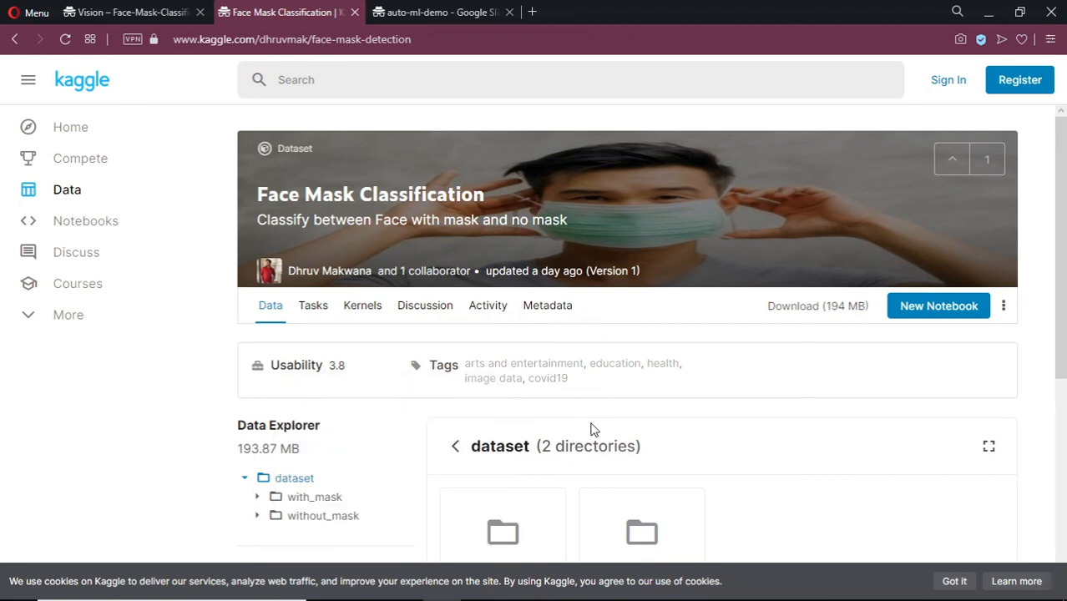
{"action": "scroll", "coordinate": [591, 429], "scroll_direction": "down", "scroll_amount": 3}
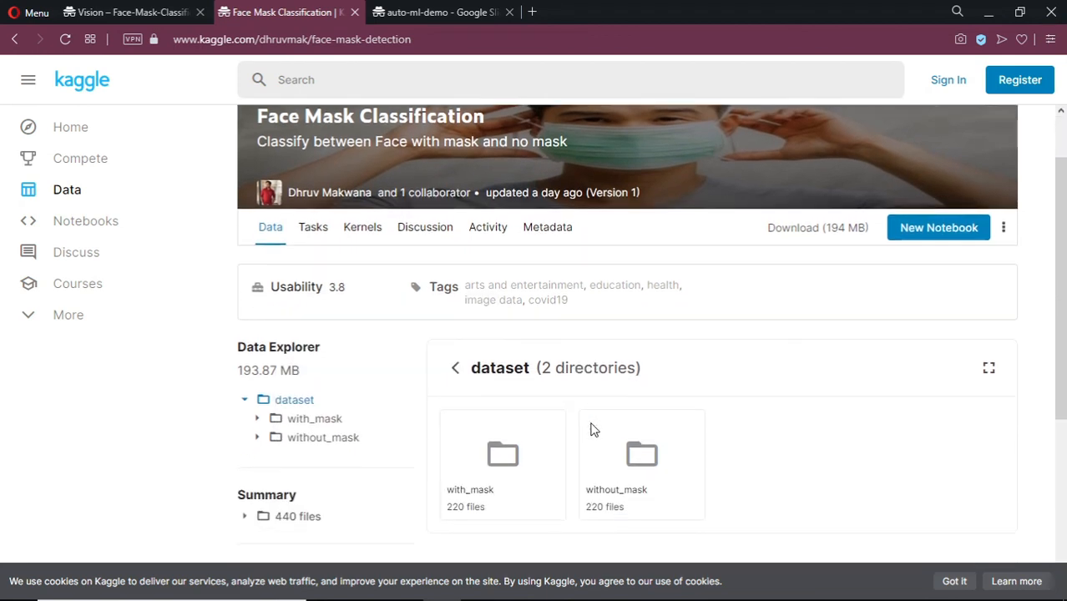